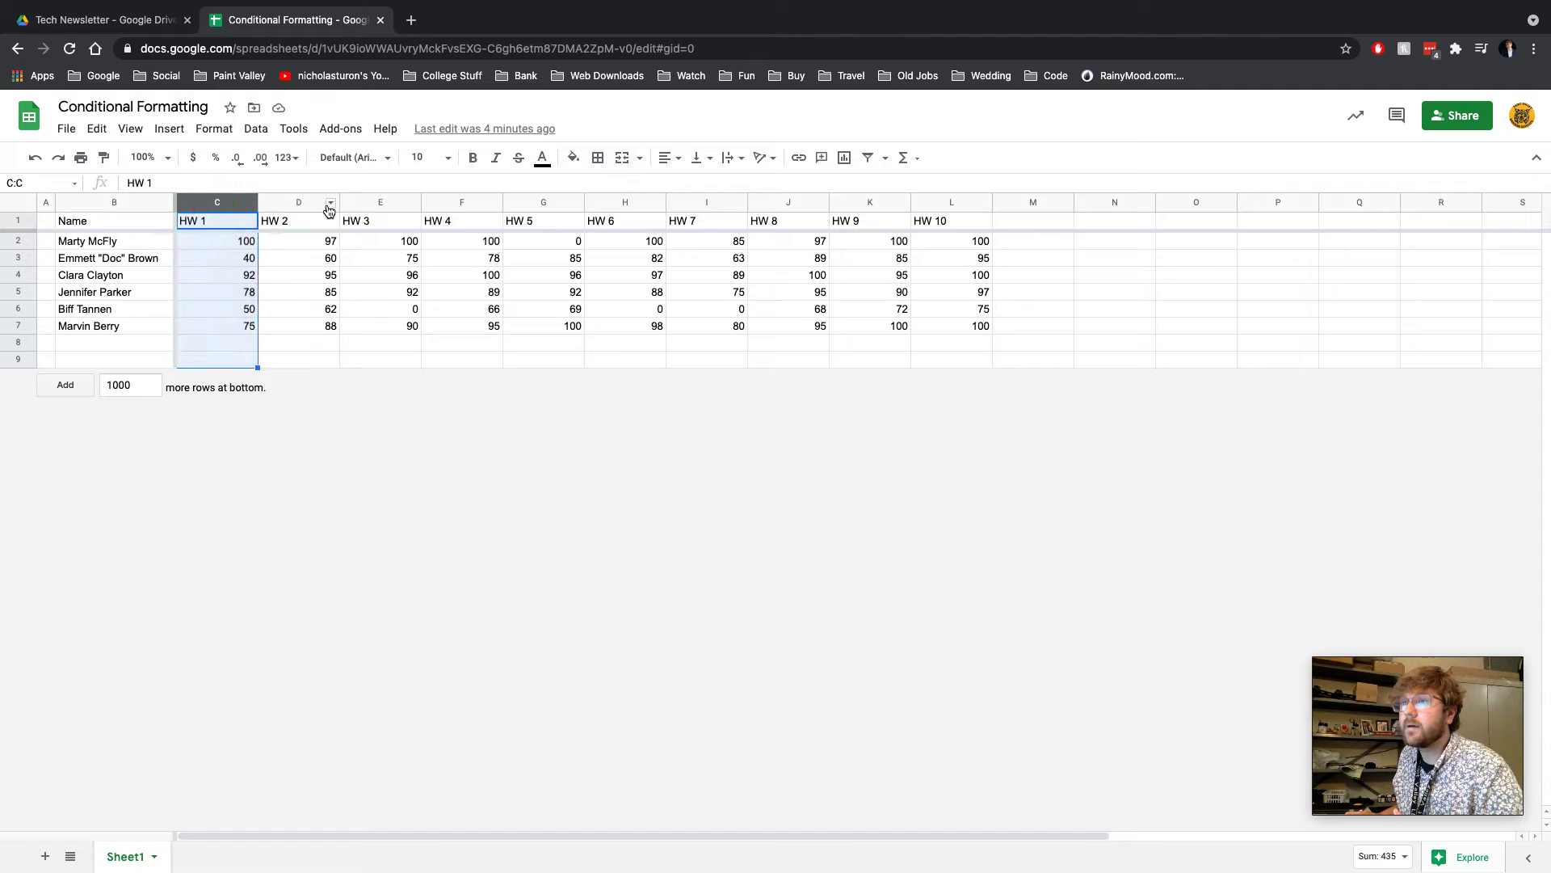
Look over the homework scores by HW column, student row and blocks of cells
drag(308, 209, 898, 202)
click(389, 292)
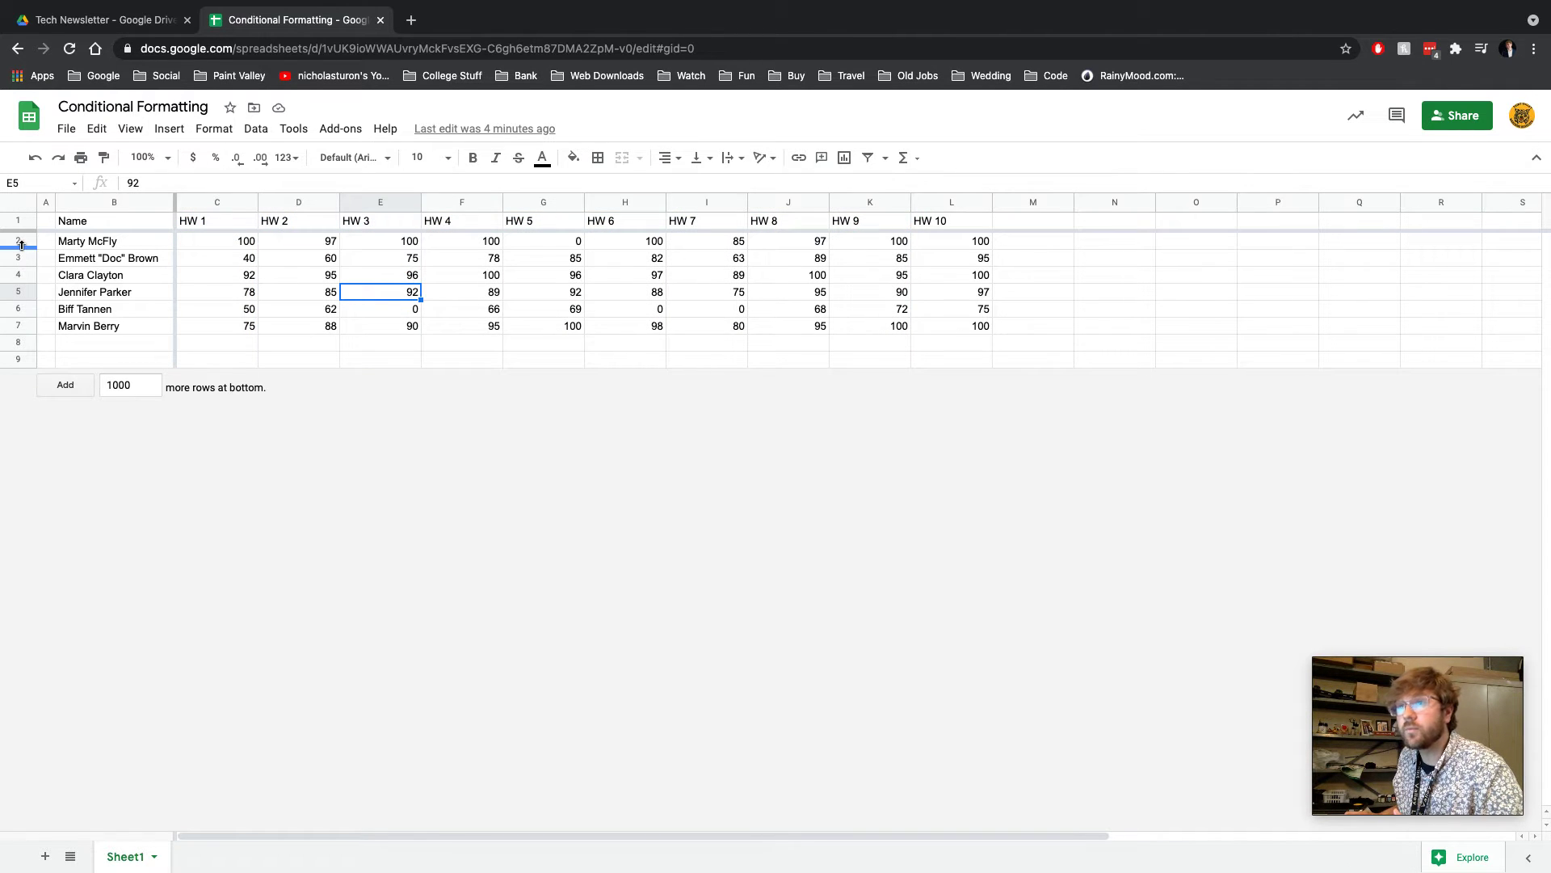
drag(18, 241, 24, 311)
click(437, 336)
drag(376, 242, 989, 347)
click(1060, 337)
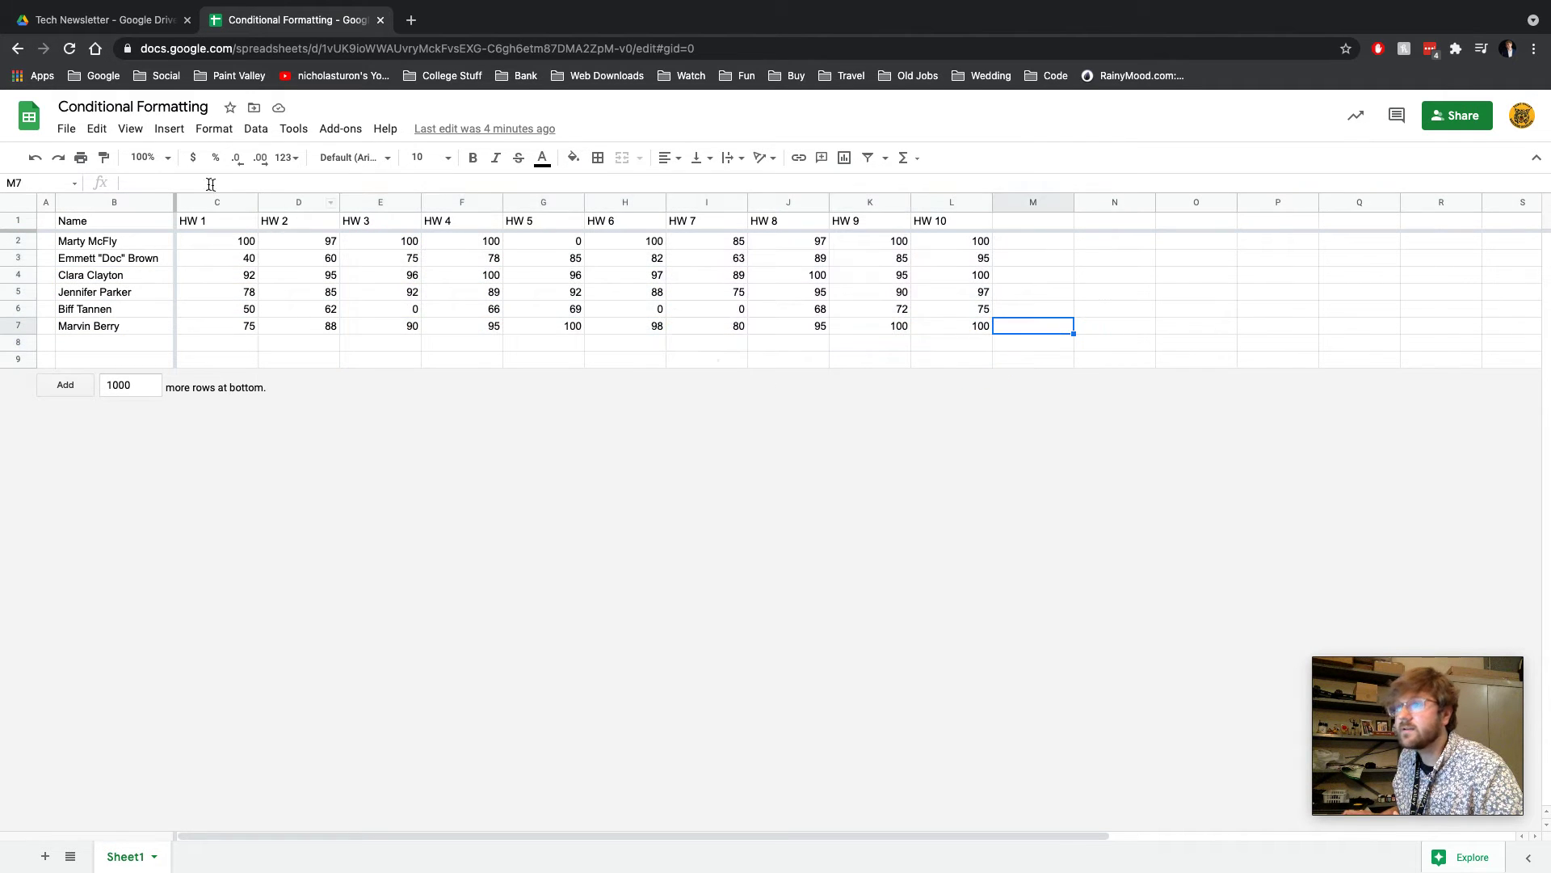
drag(404, 292, 711, 349)
click(827, 343)
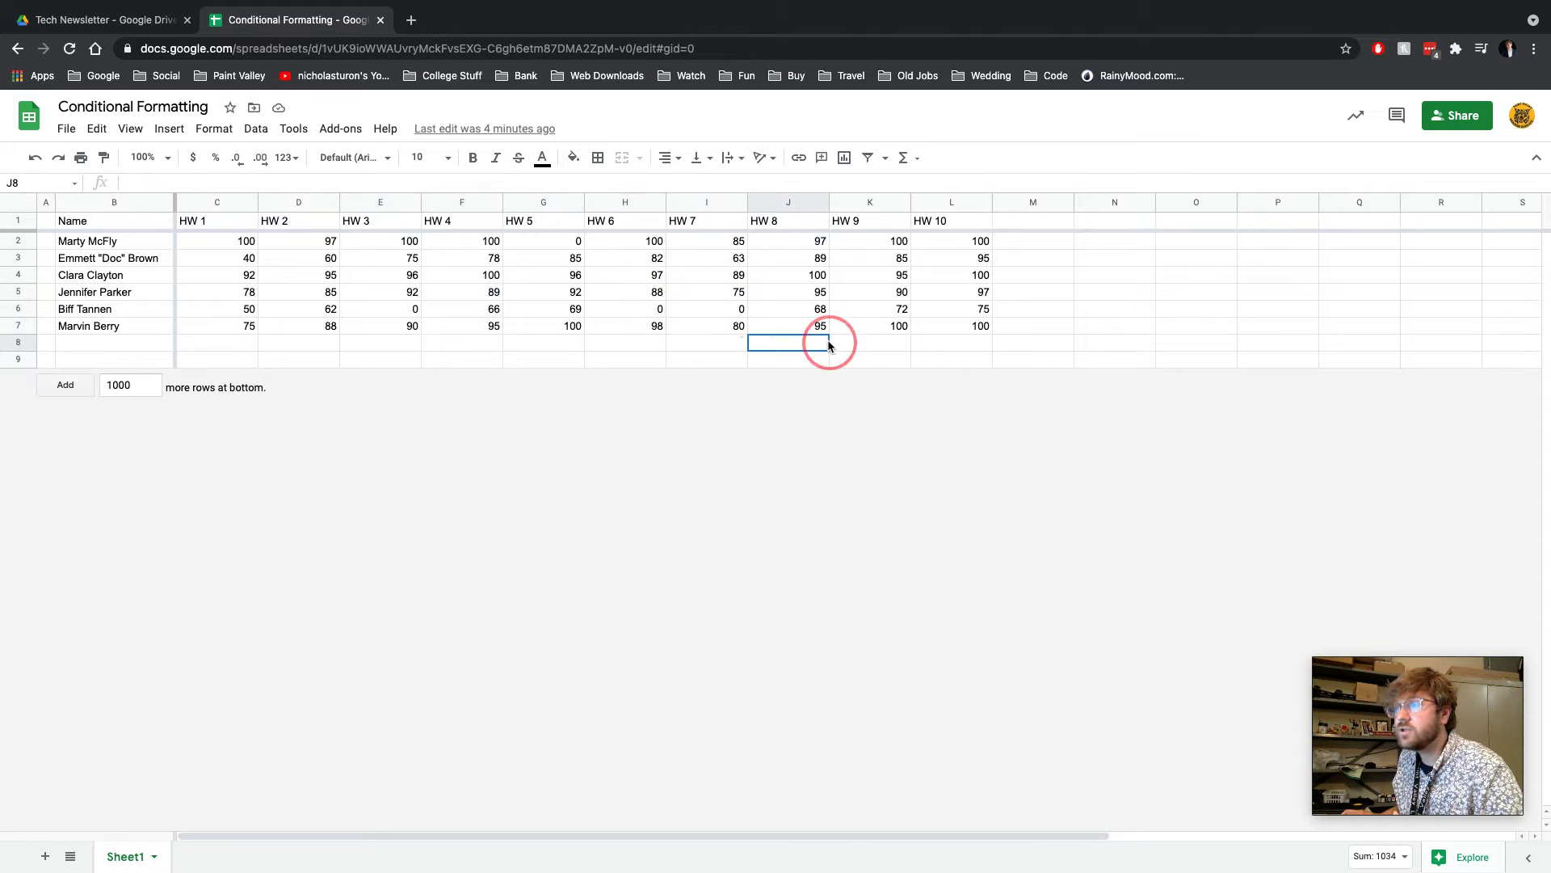
Select the entire sheet and start a conditional formatting rule for range A1:Z9
click(25, 207)
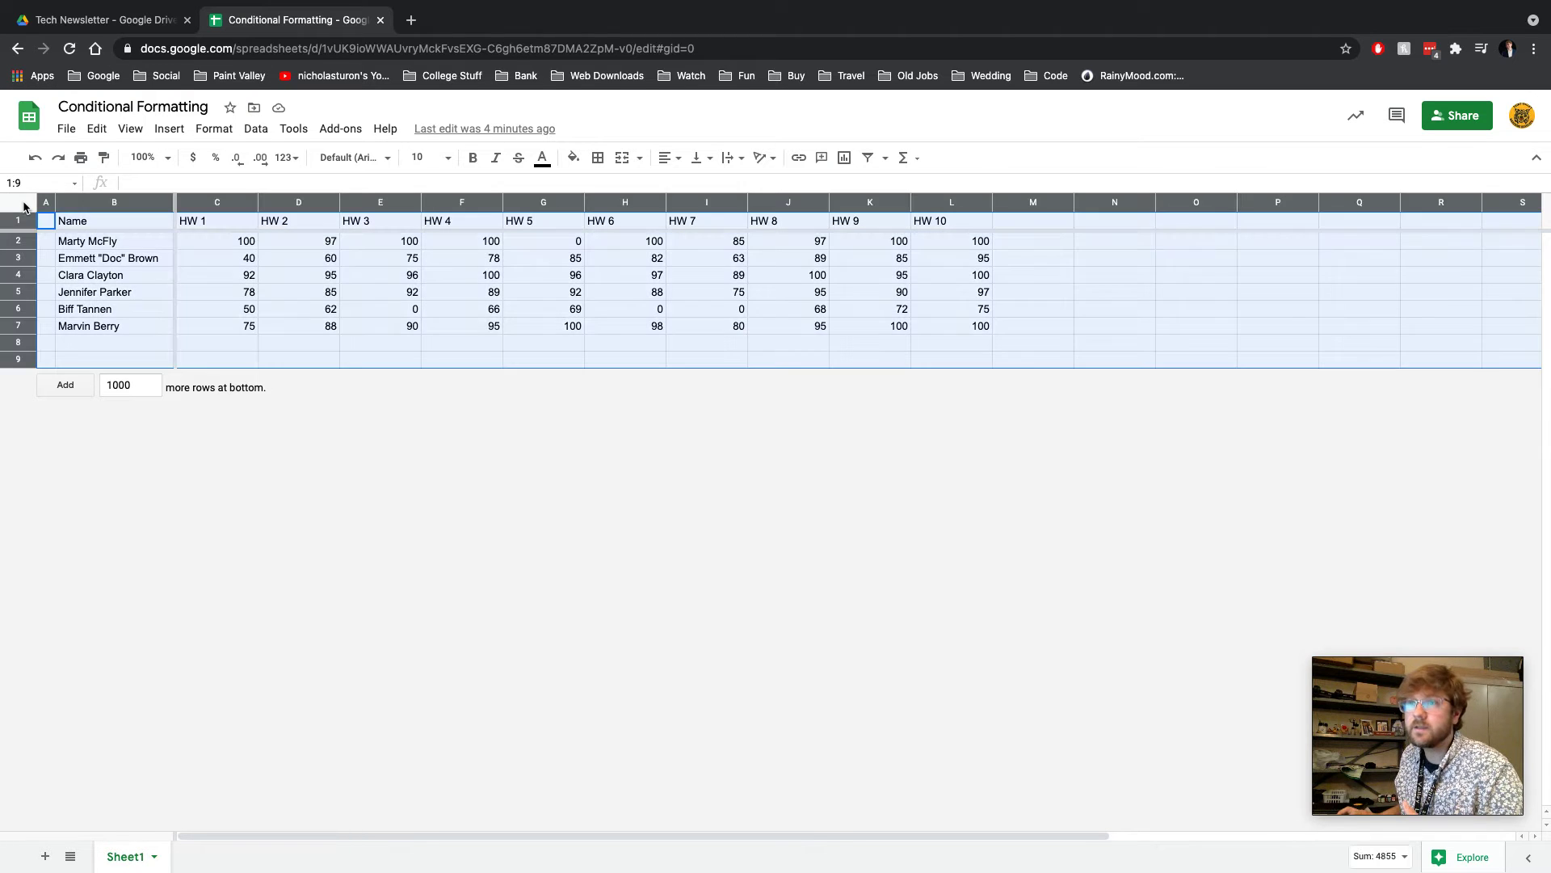
click(215, 129)
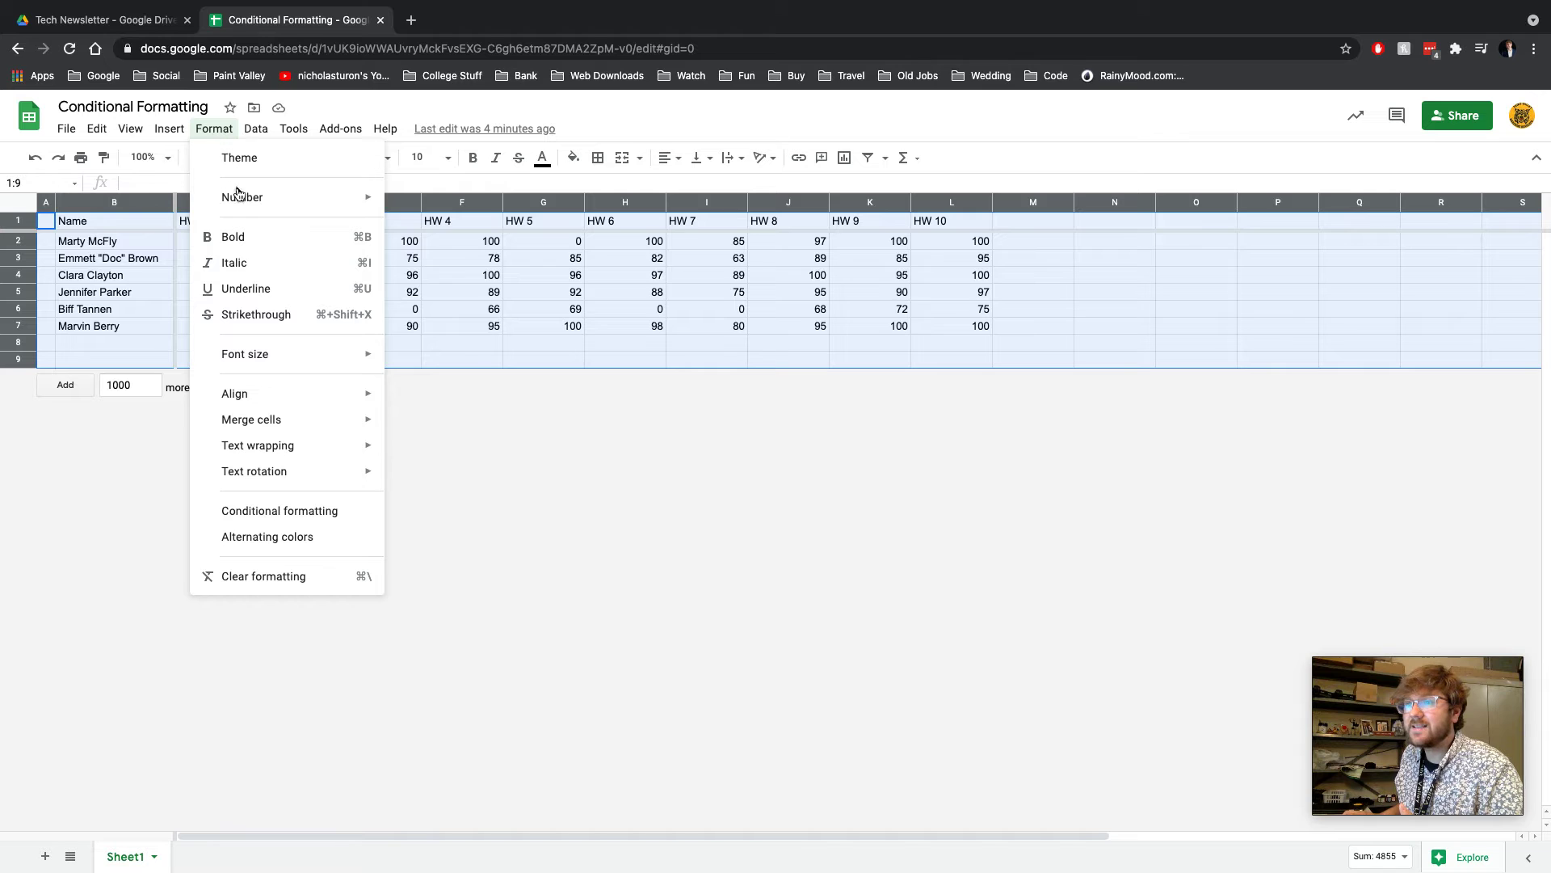
click(275, 513)
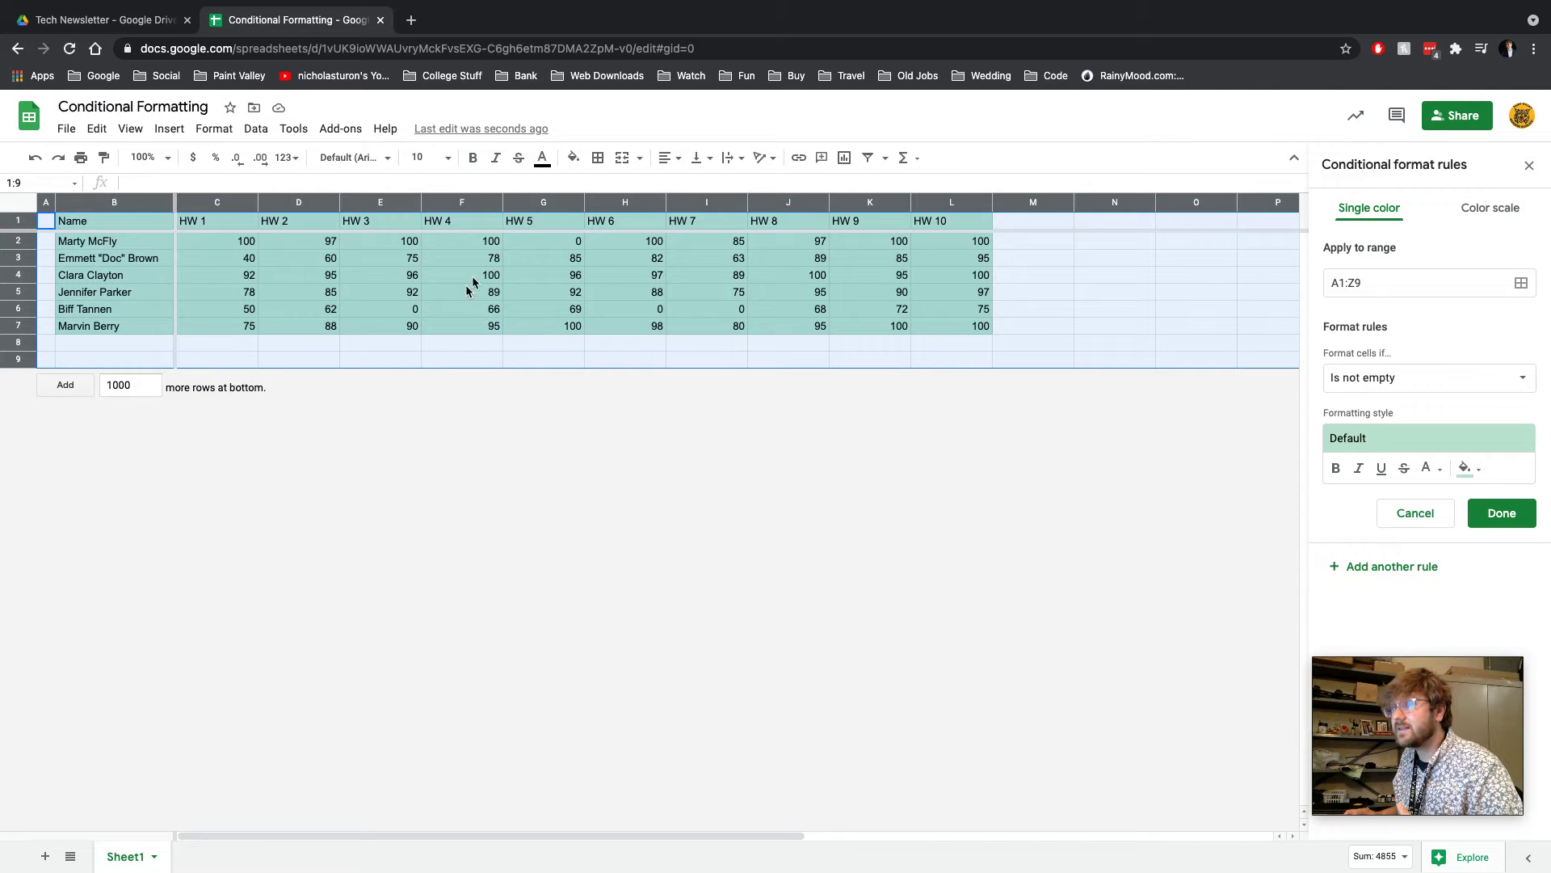
Try the rule conditions "Is empty" and "Text contains", using the text H and a for the latter
click(1364, 386)
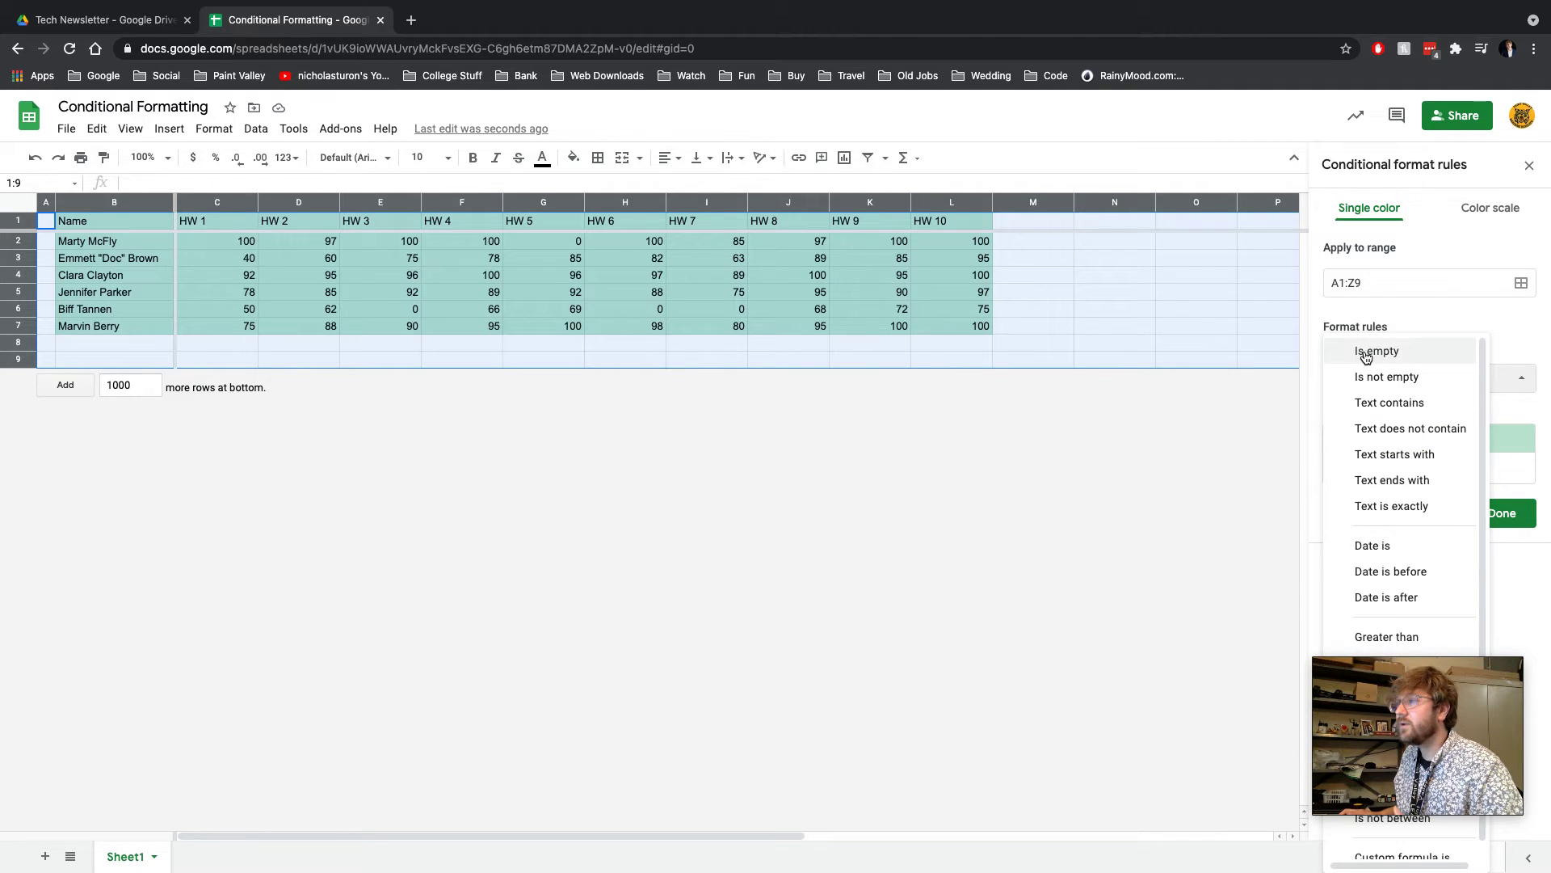
click(1373, 352)
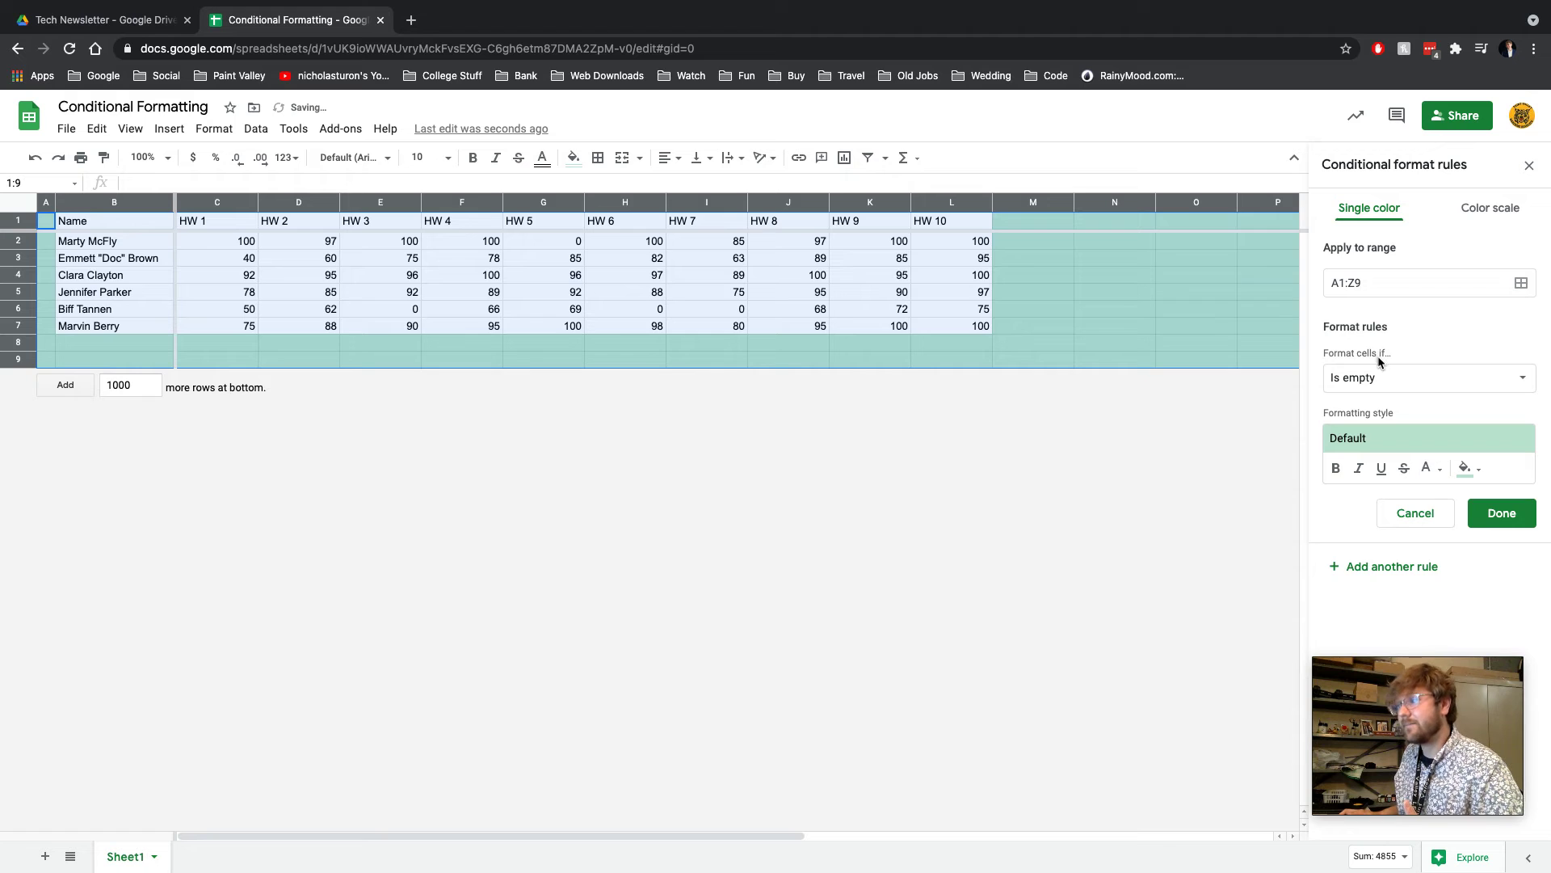
click(1389, 382)
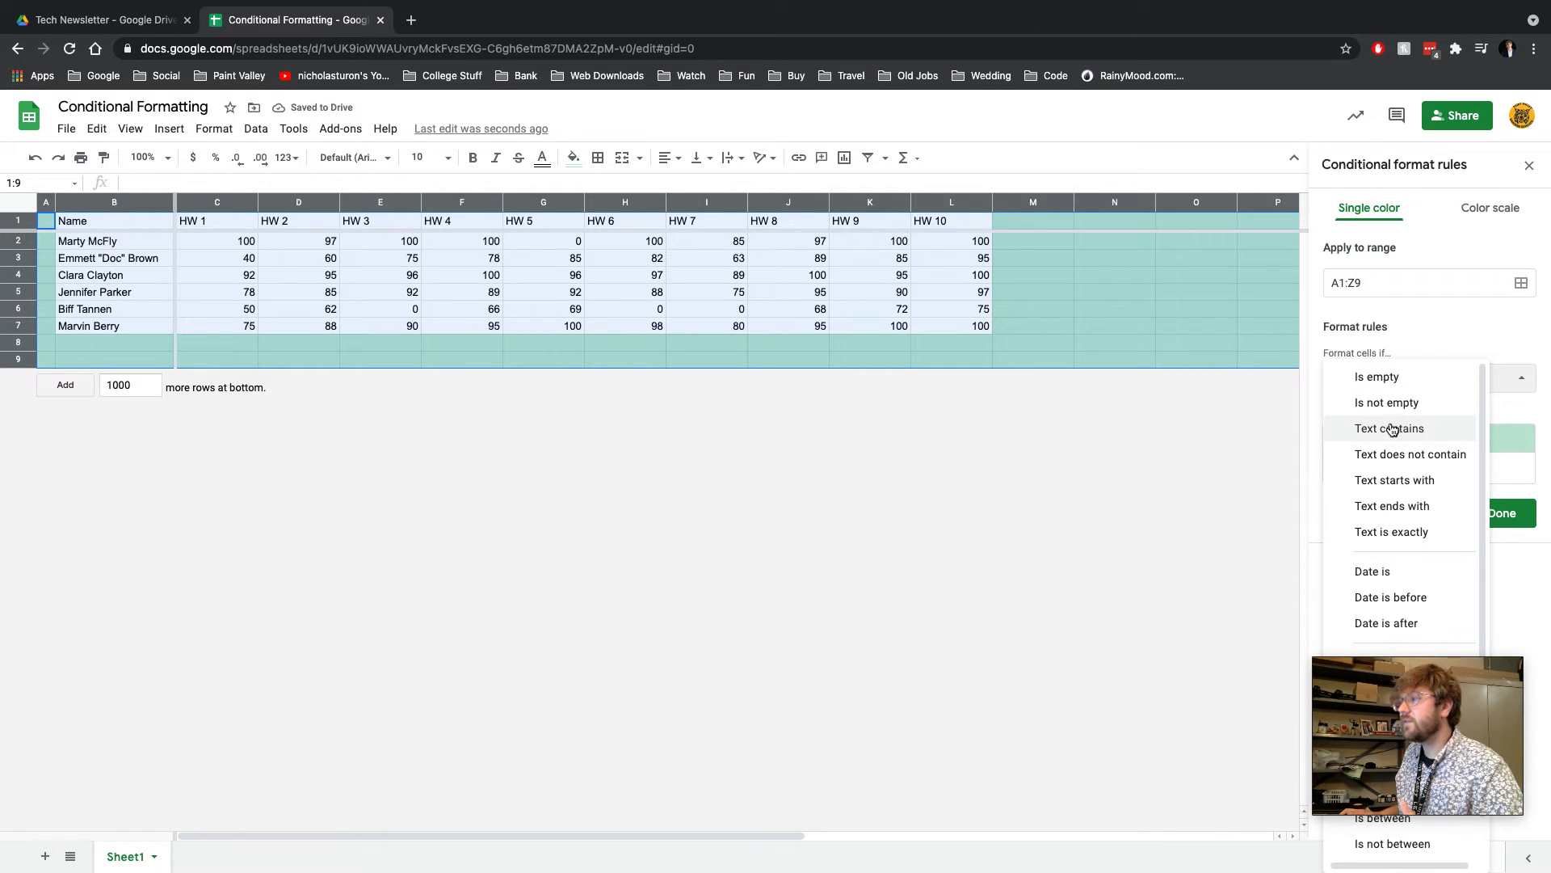
click(1390, 415)
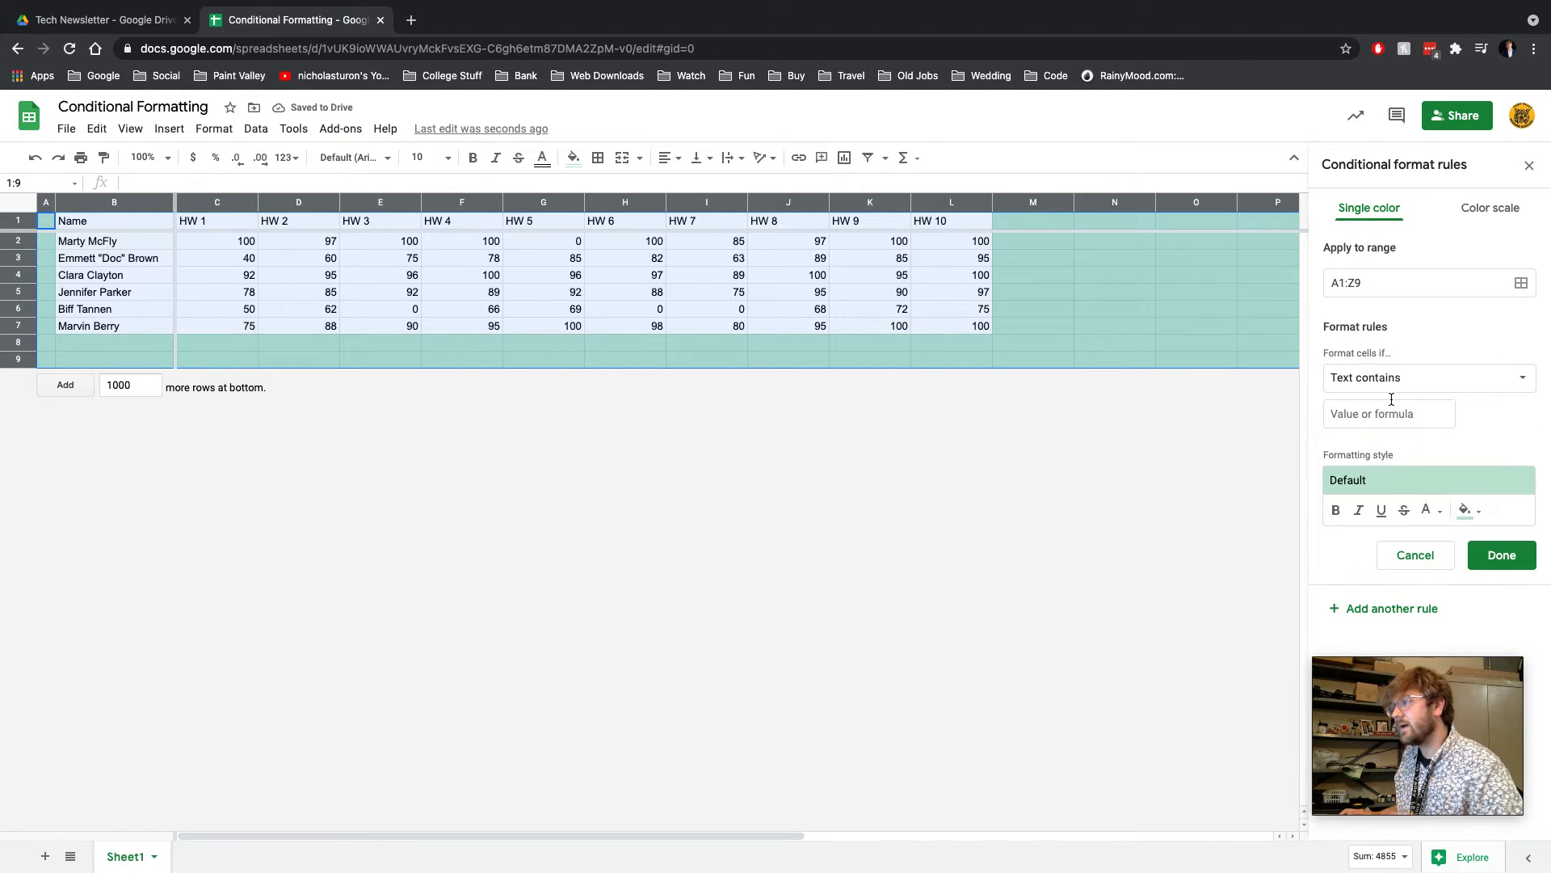
text(H)
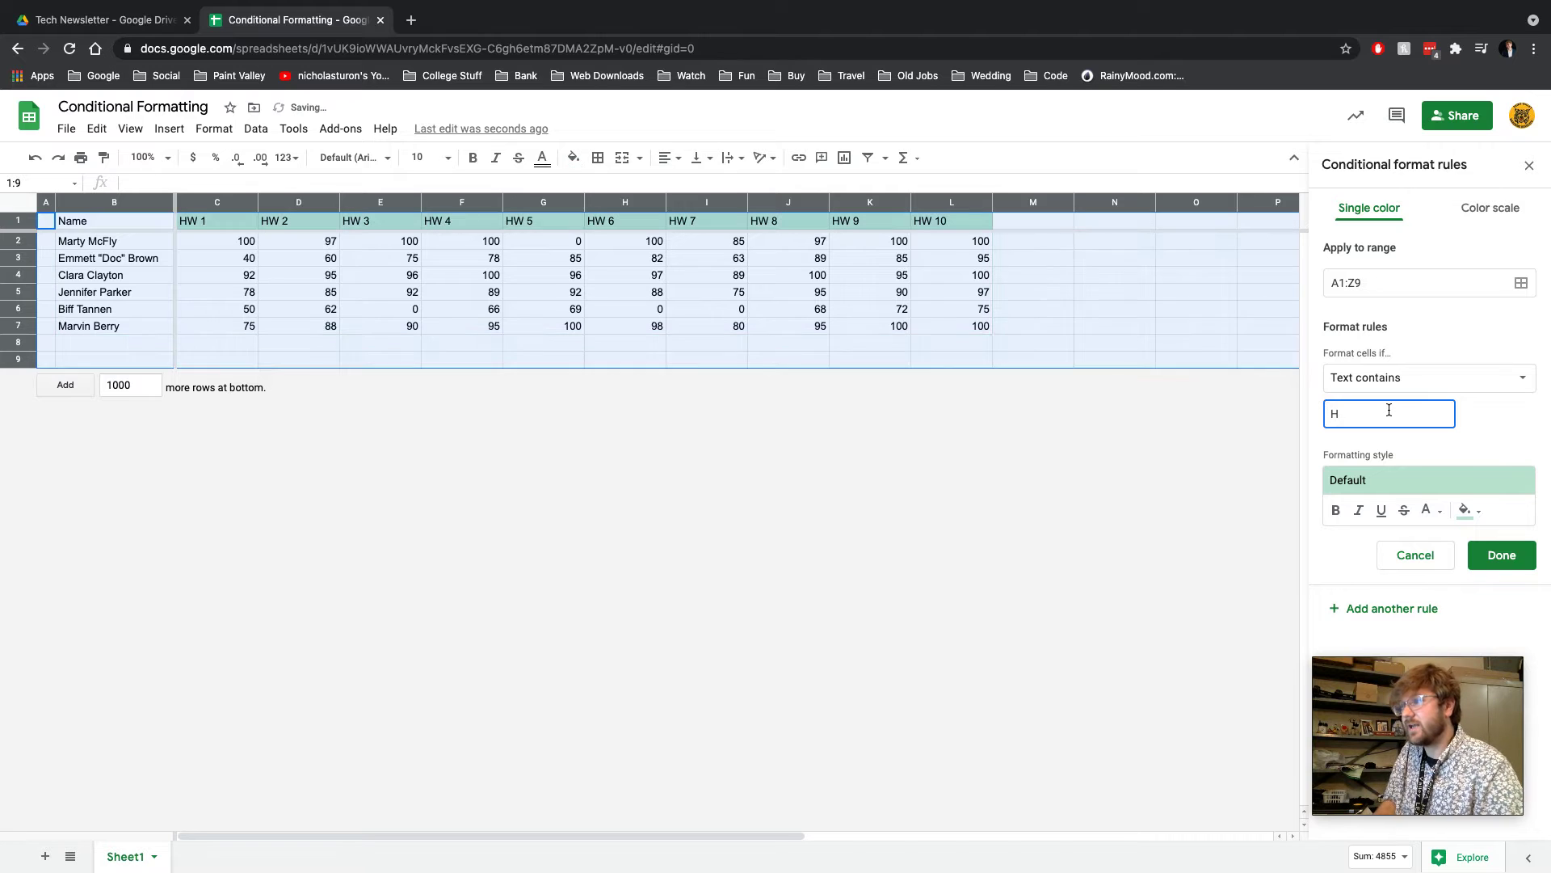
drag(1344, 418, 1302, 424)
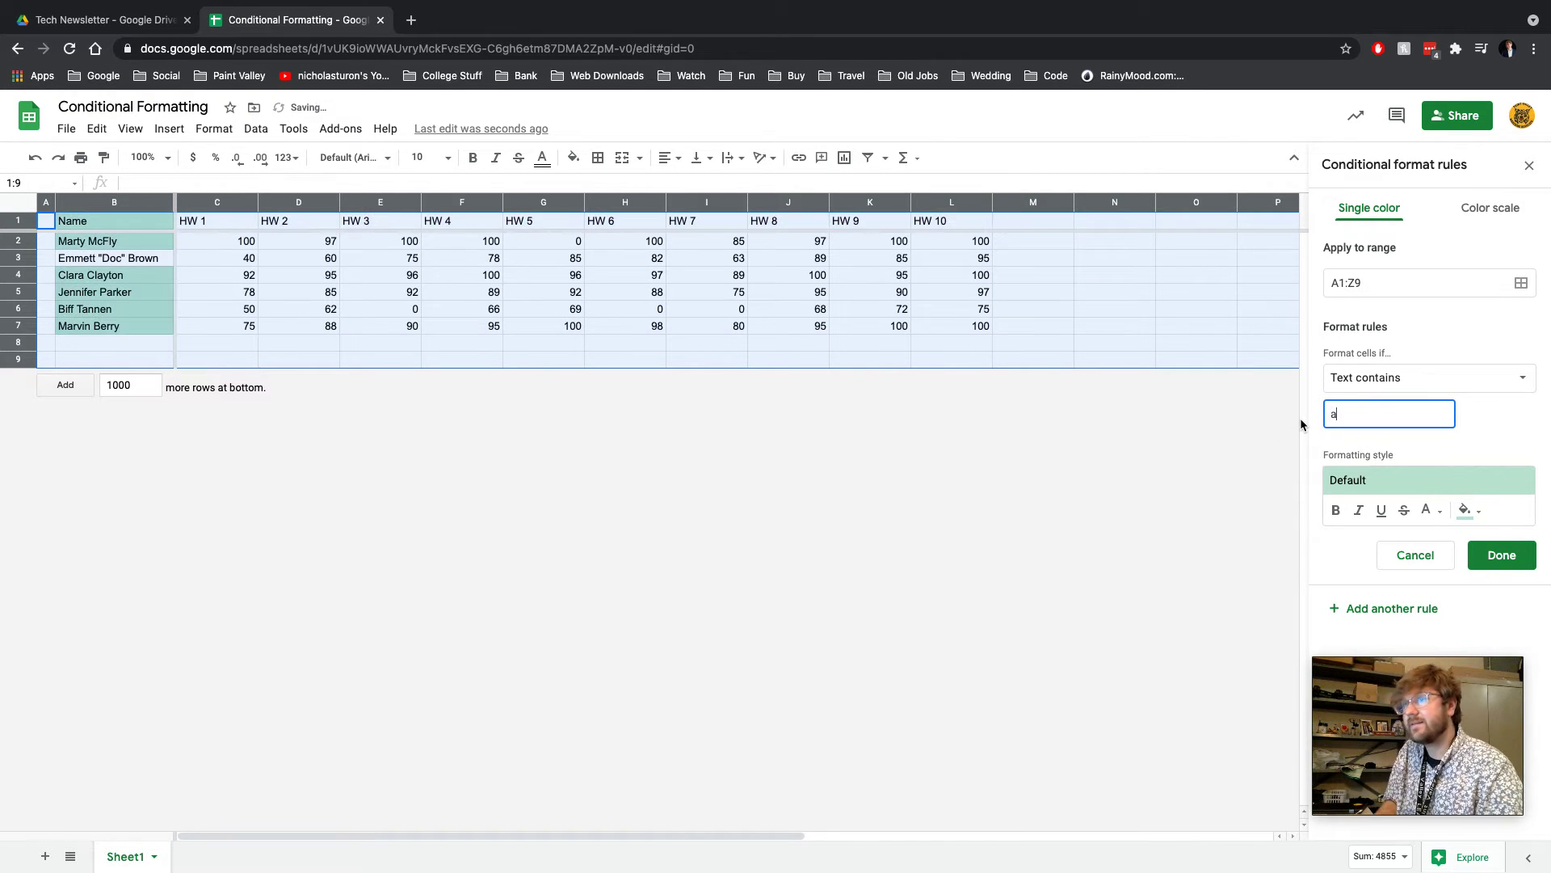
Make the rule highlight cells whose value is equal to 0 with a yellow fill
click(1401, 383)
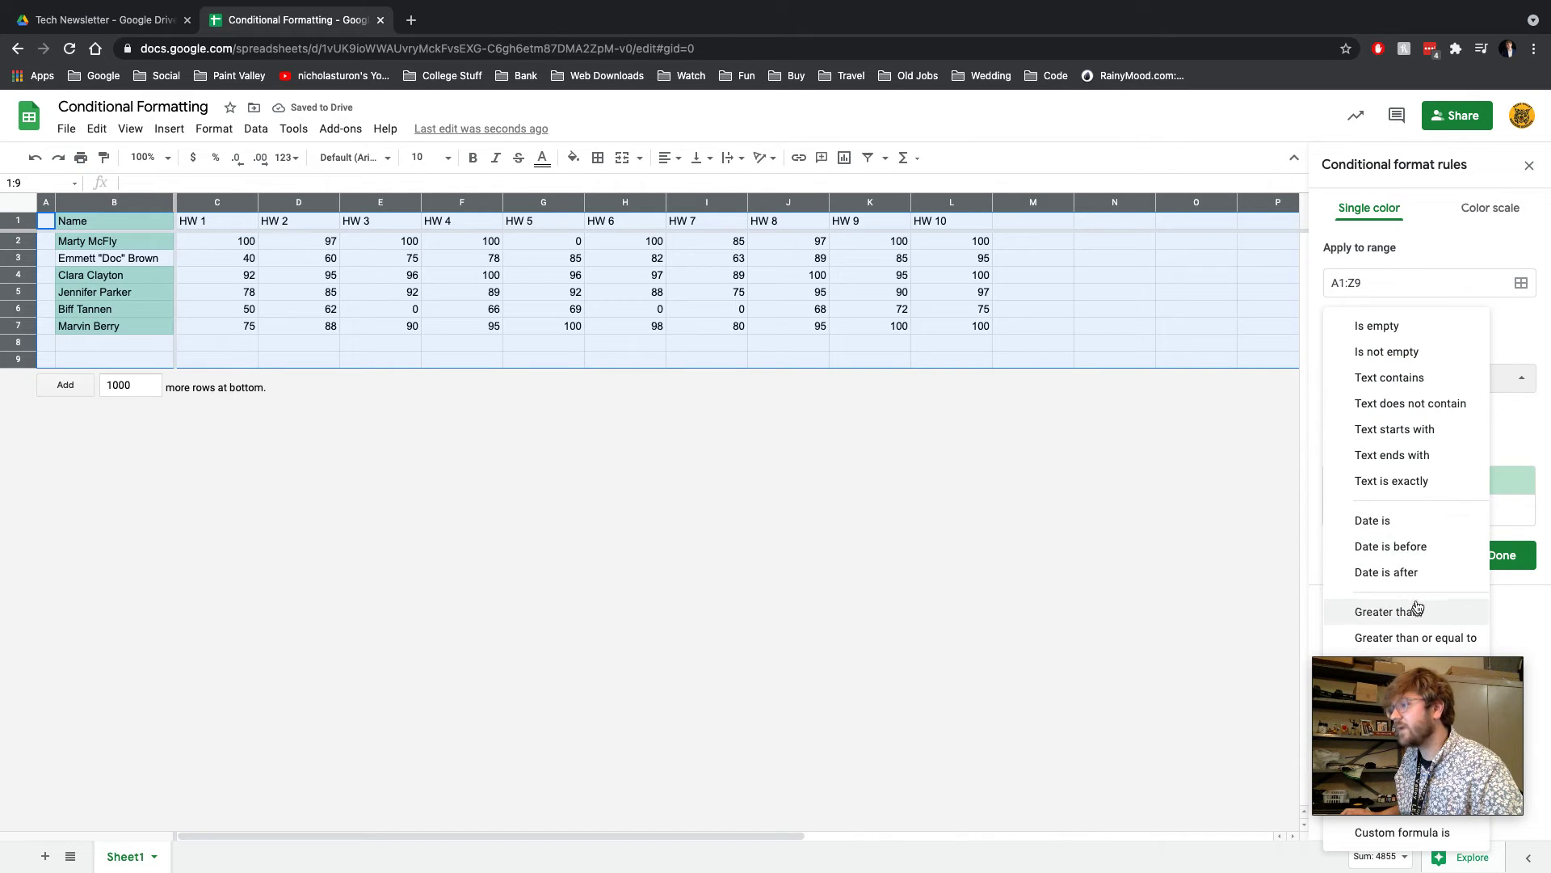
drag(1432, 718, 1188, 711)
click(1410, 412)
click(1410, 396)
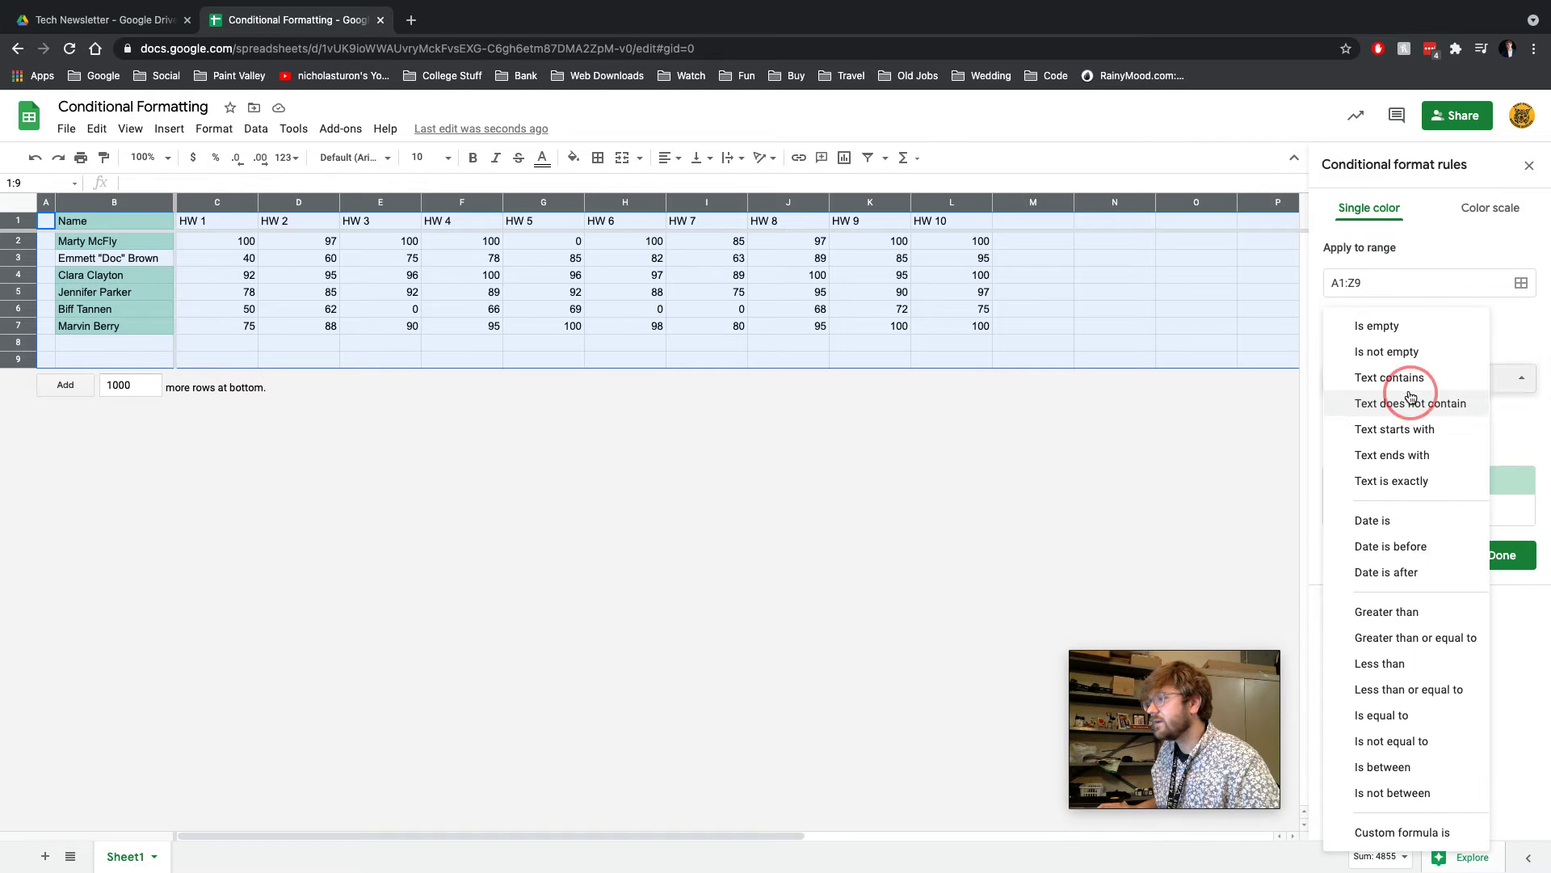
click(1407, 718)
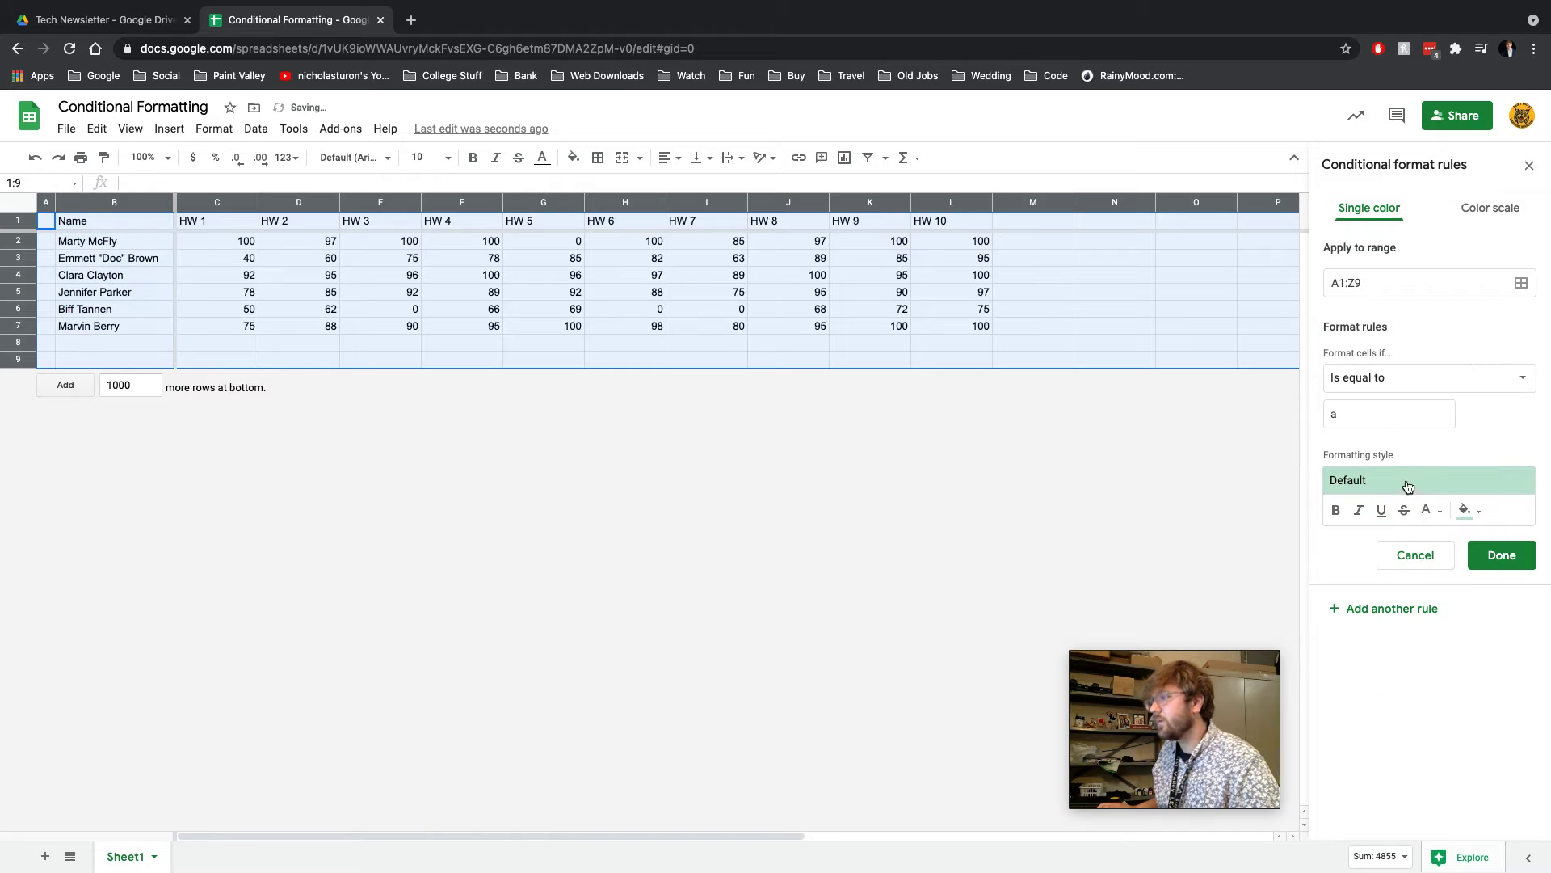
double_click(1410, 423)
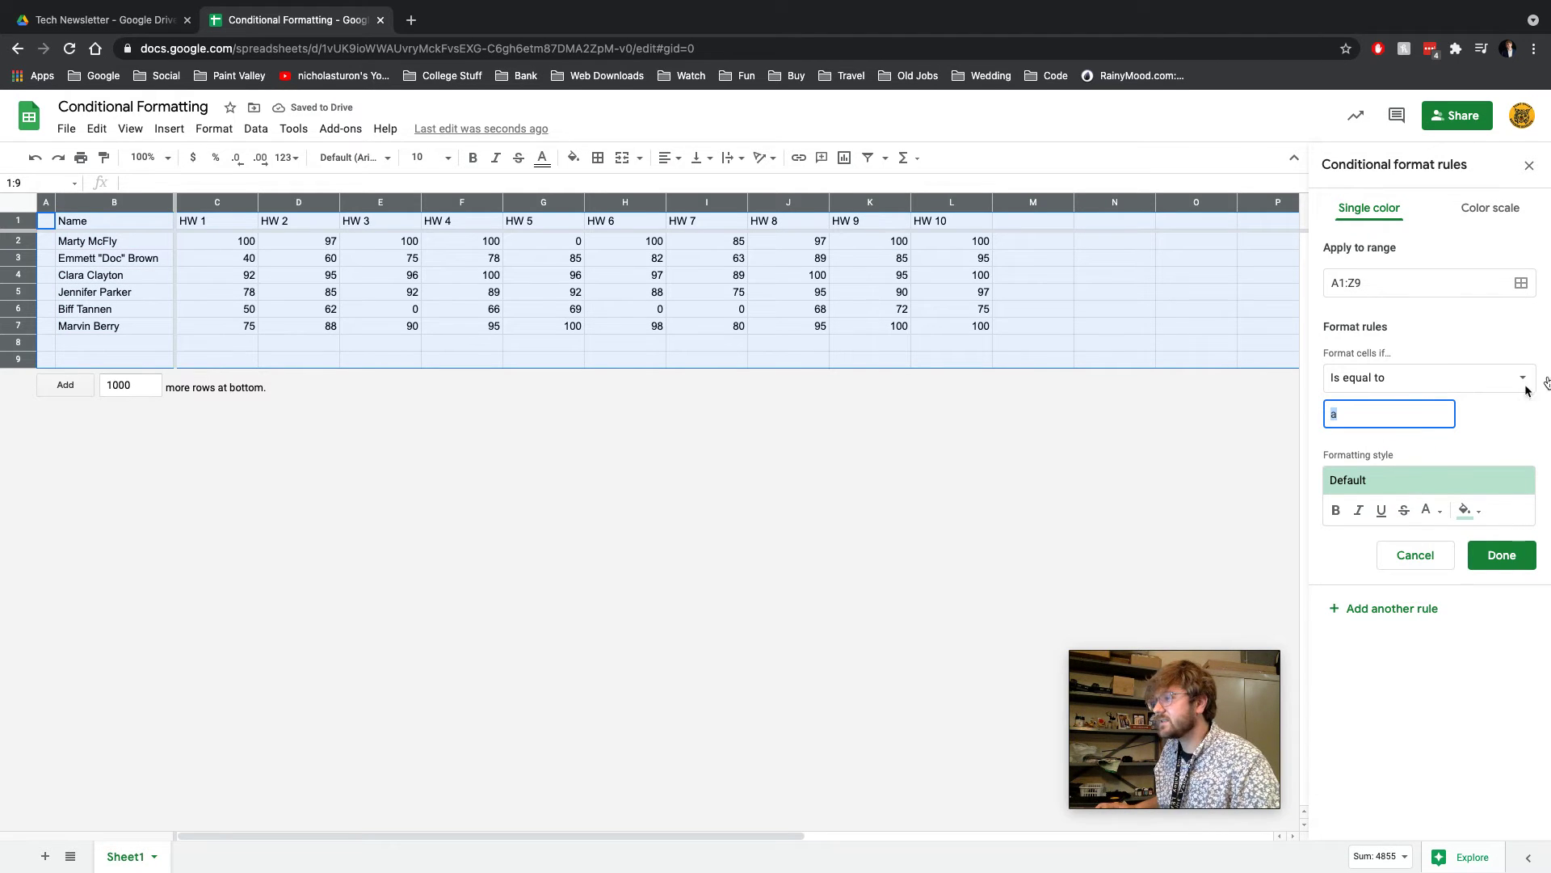
text(0)
click(1476, 408)
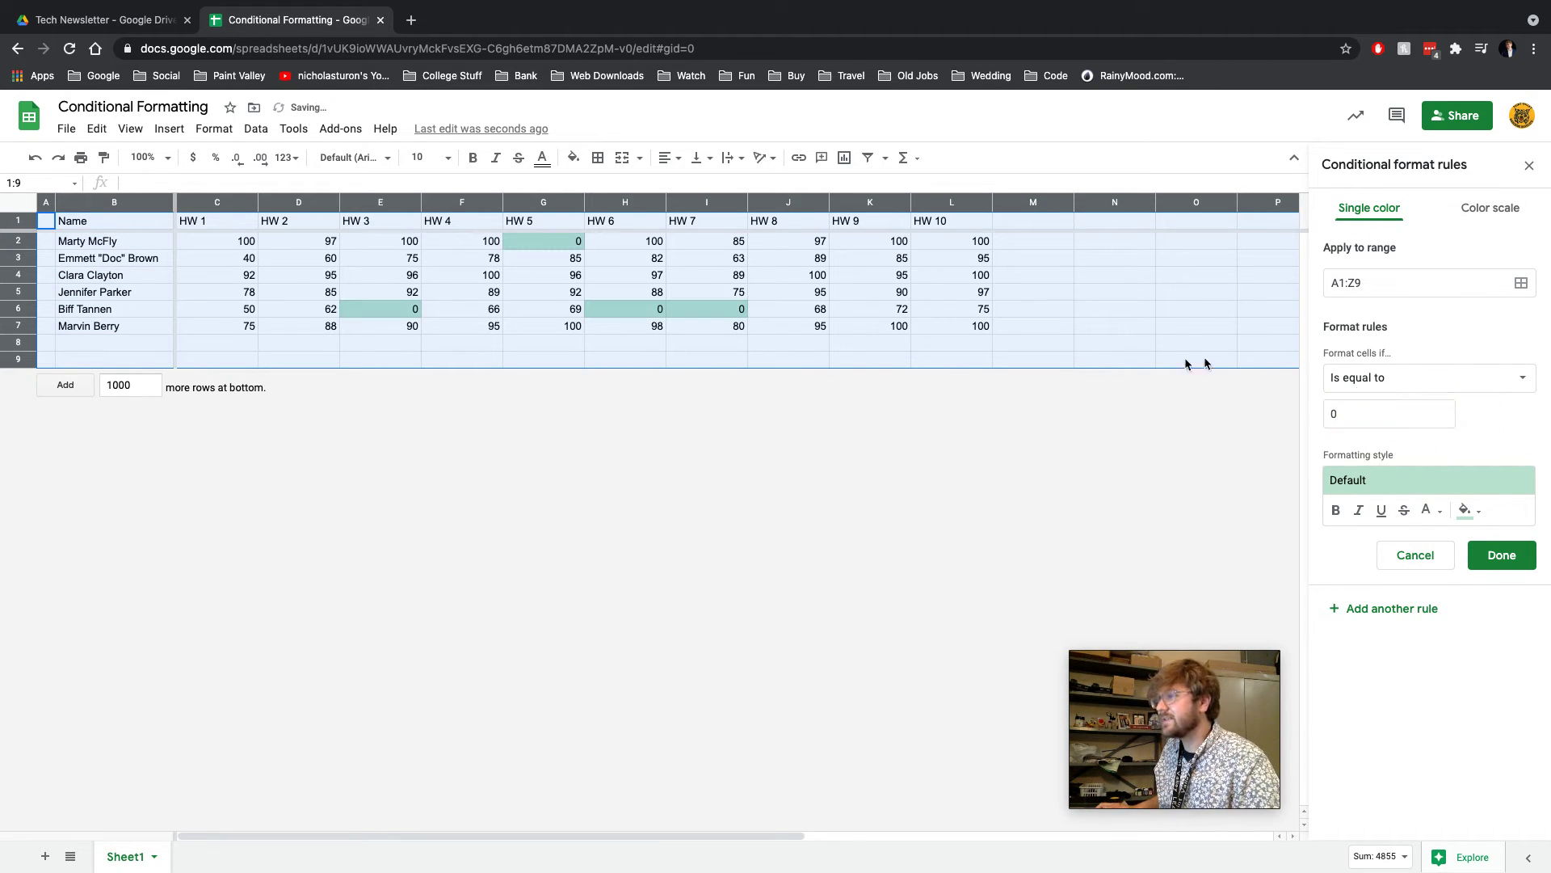
click(1466, 510)
click(1360, 586)
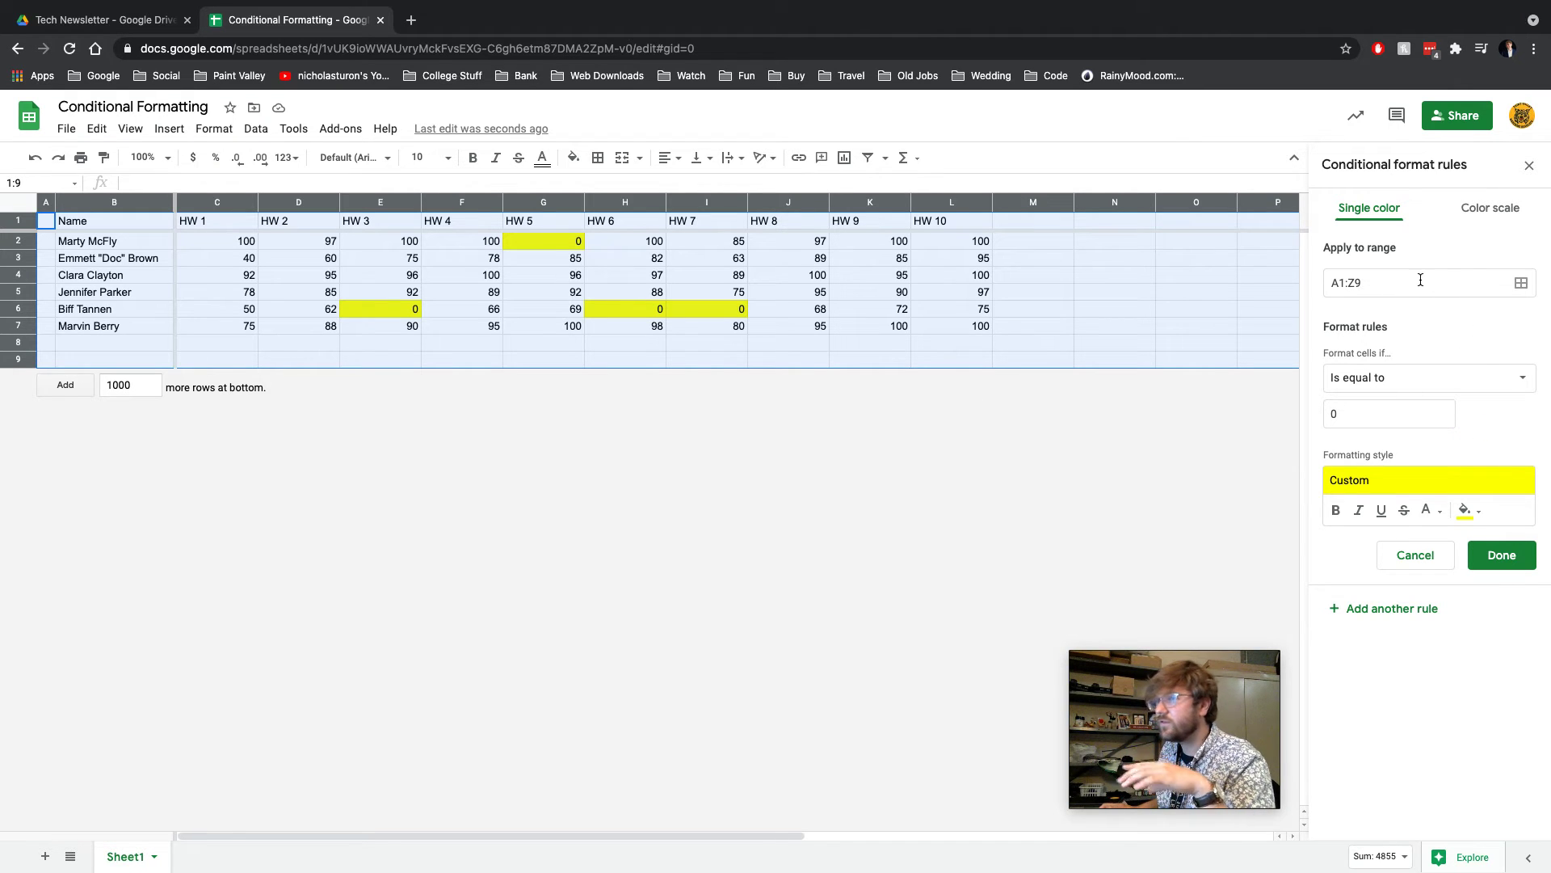
click(1443, 377)
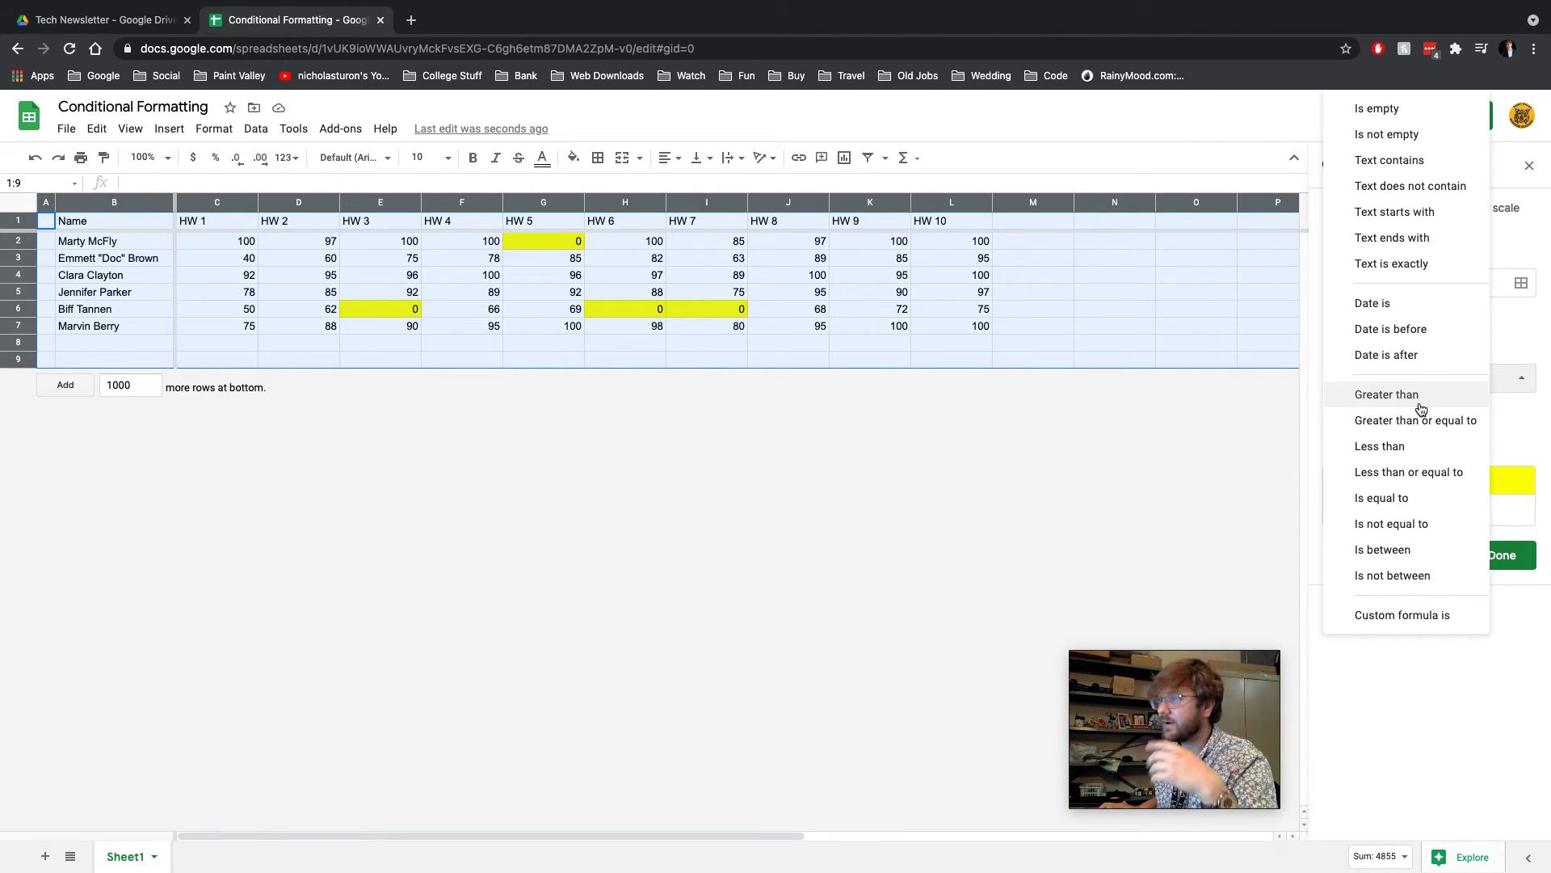
click(1458, 699)
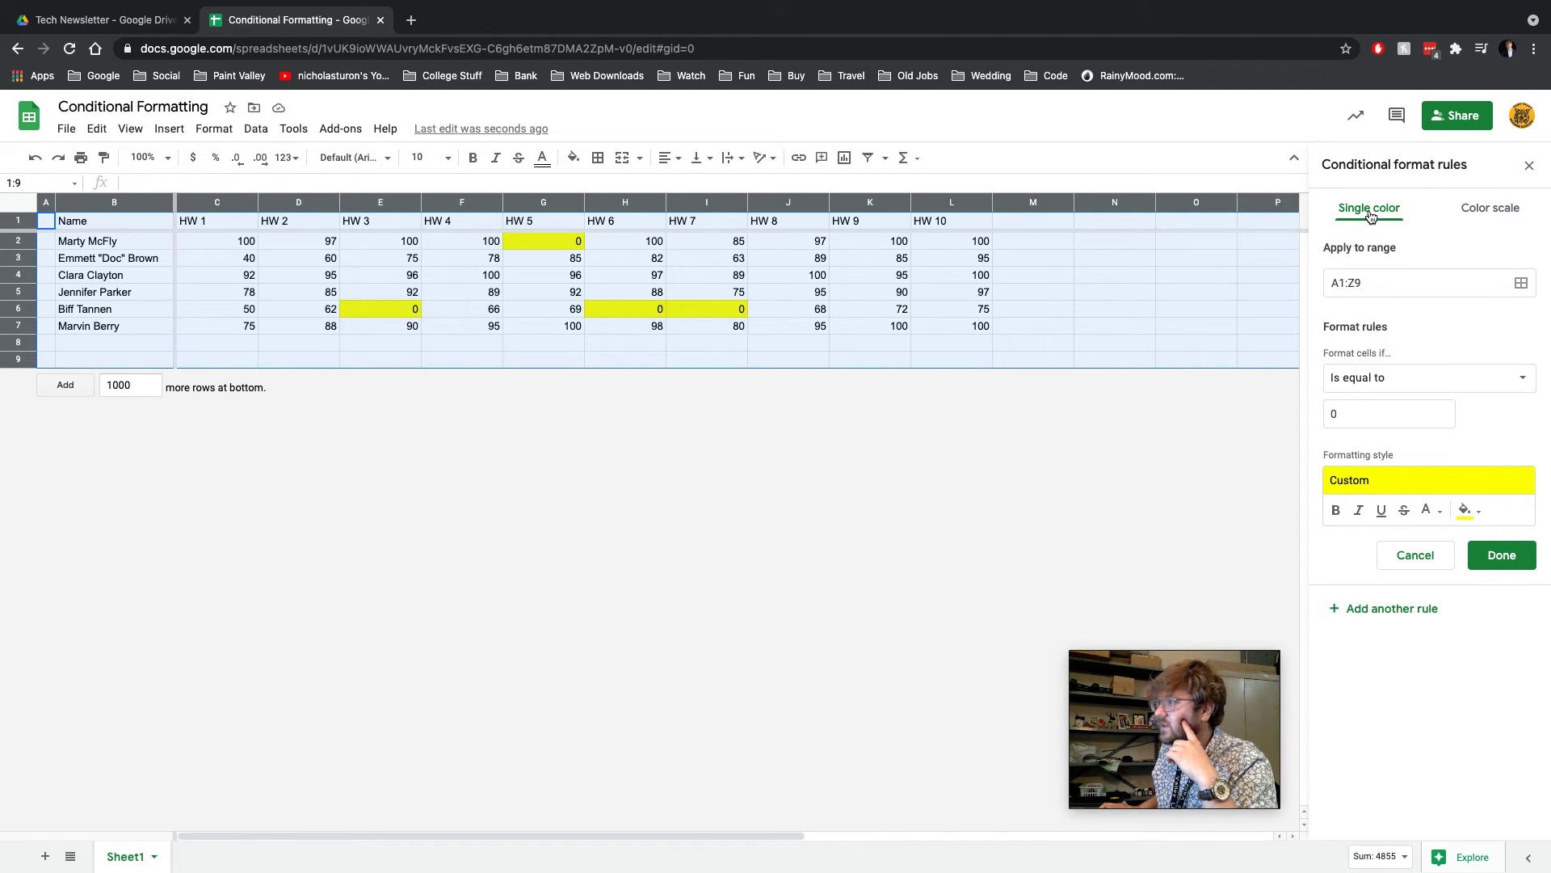
Switch the rule to a color scale and set its minpoint to the number 55
click(1496, 211)
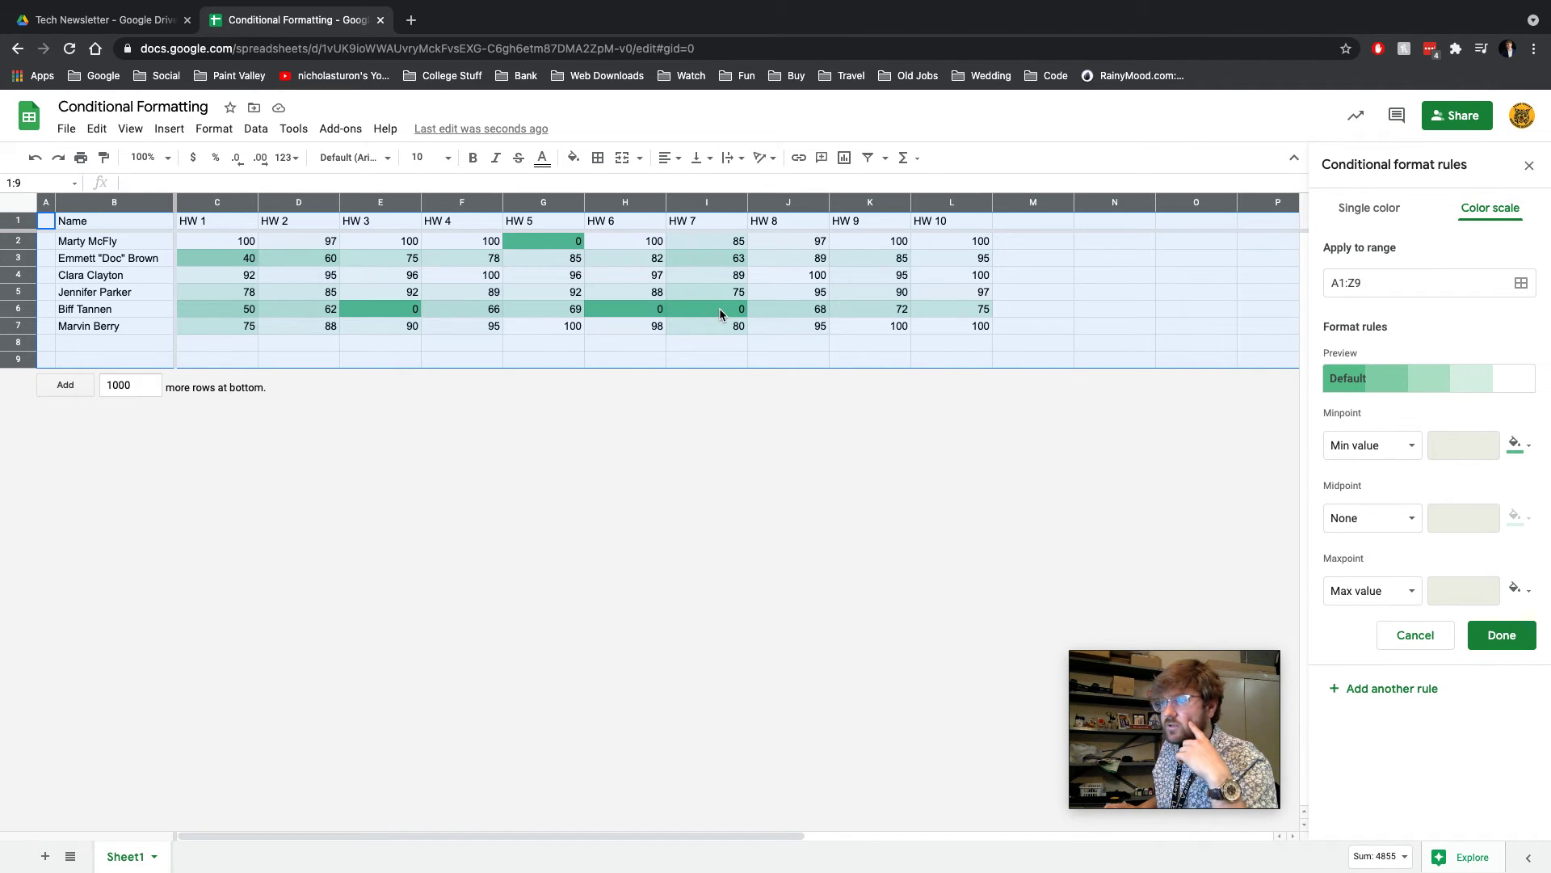
click(1404, 440)
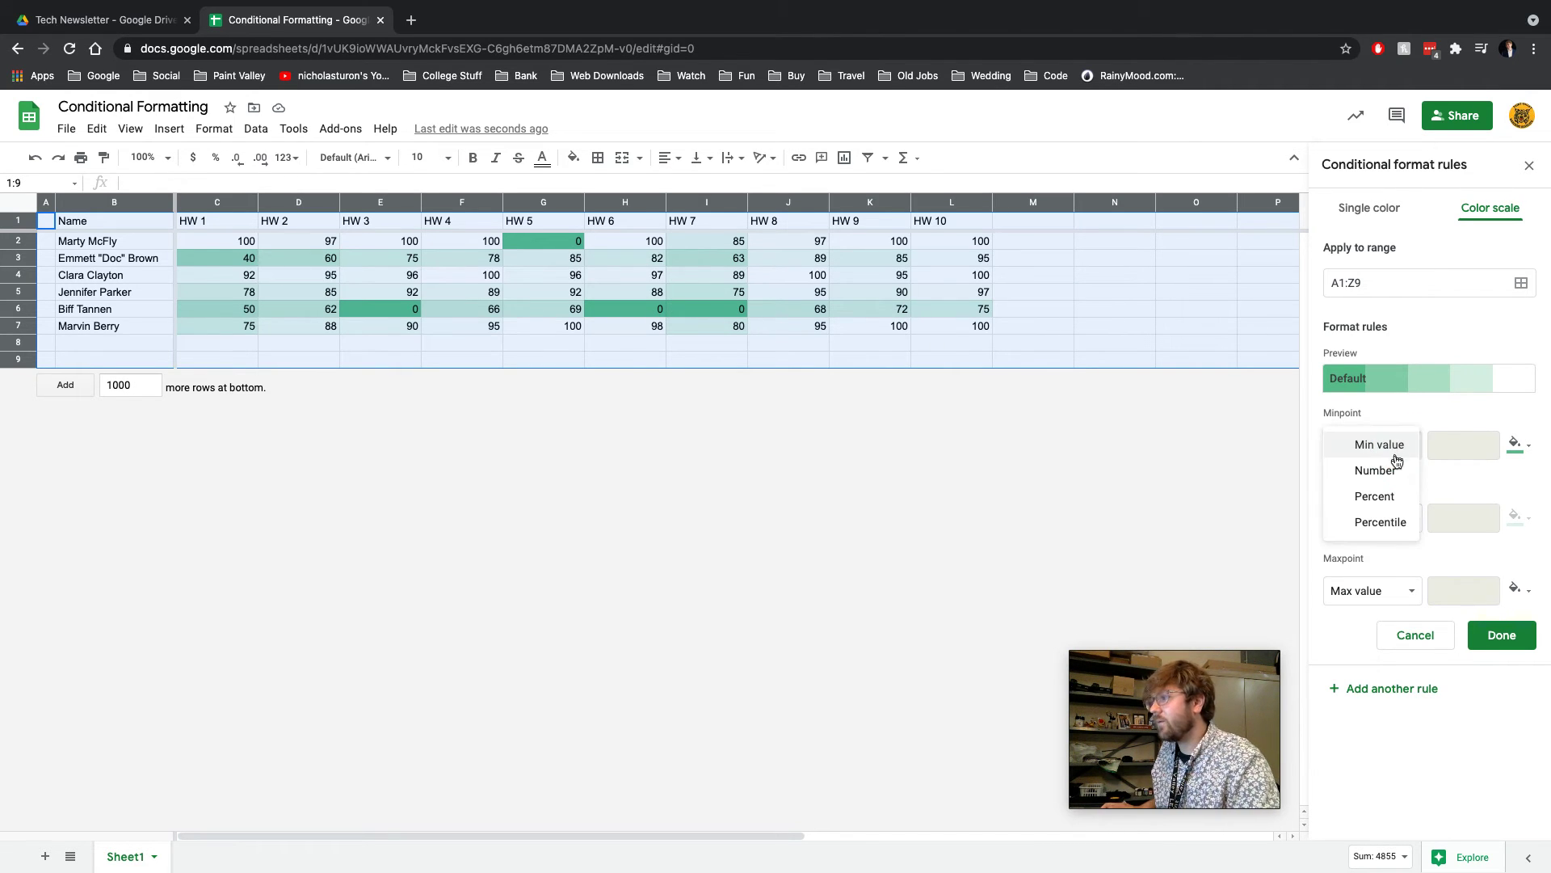
click(1406, 467)
double_click(1456, 442)
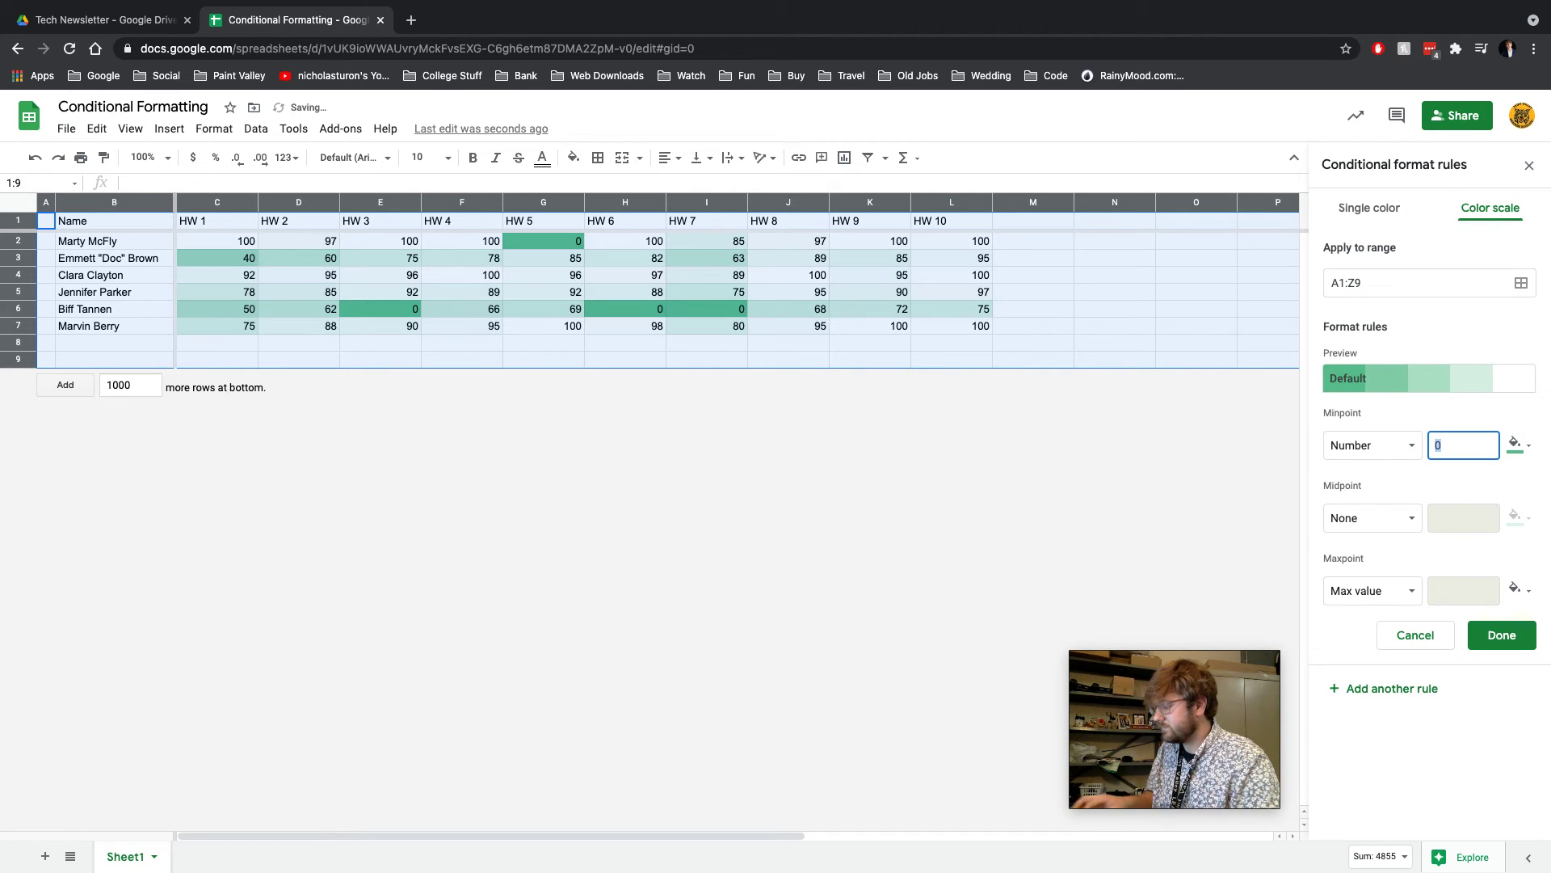
text(55)
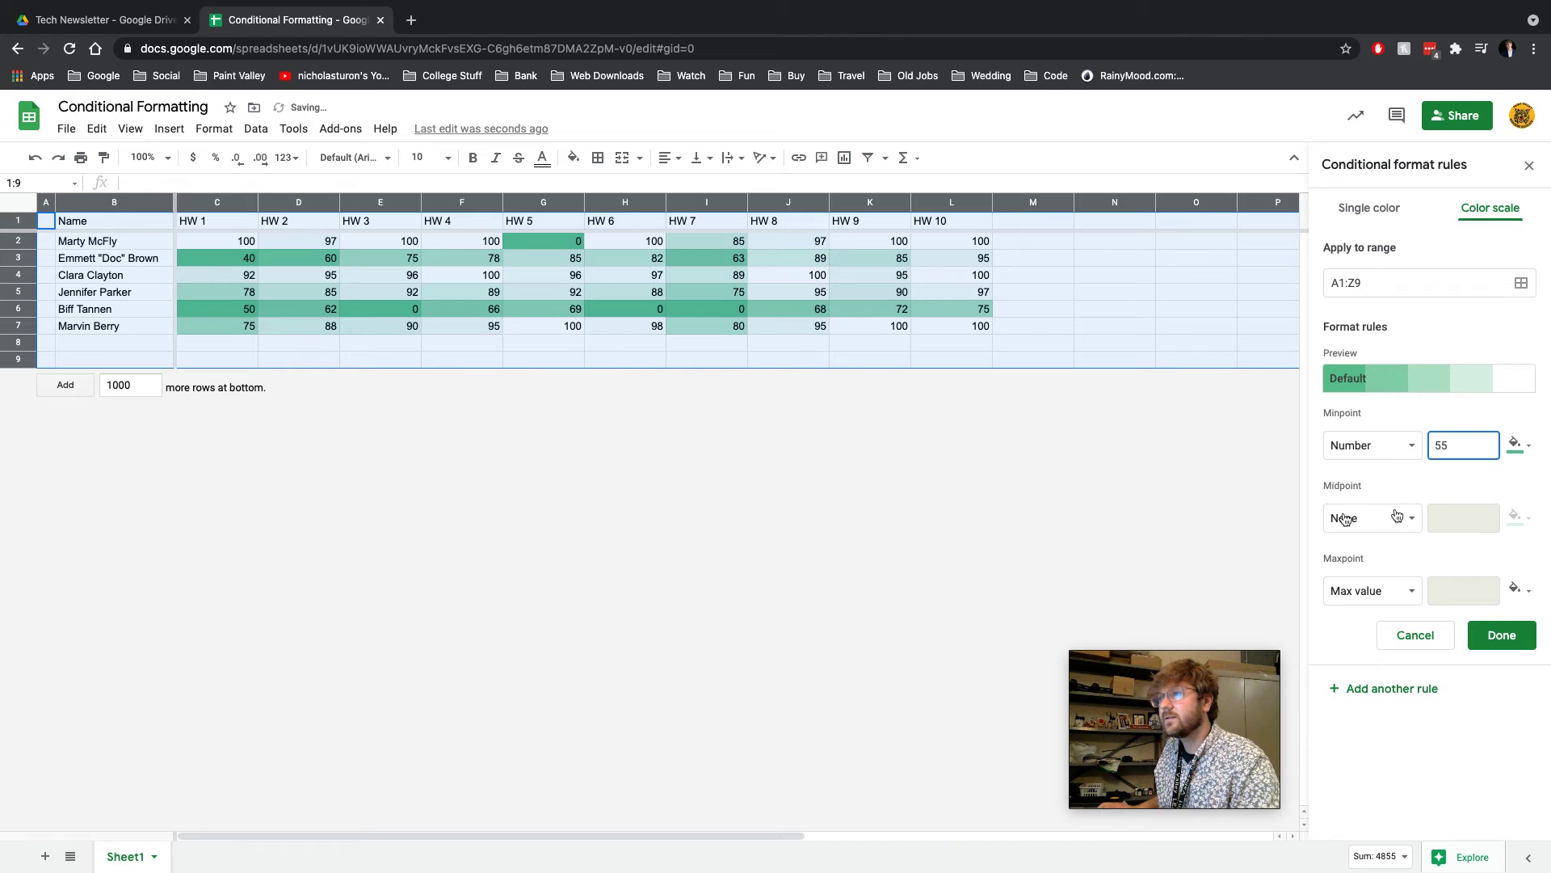
click(1020, 360)
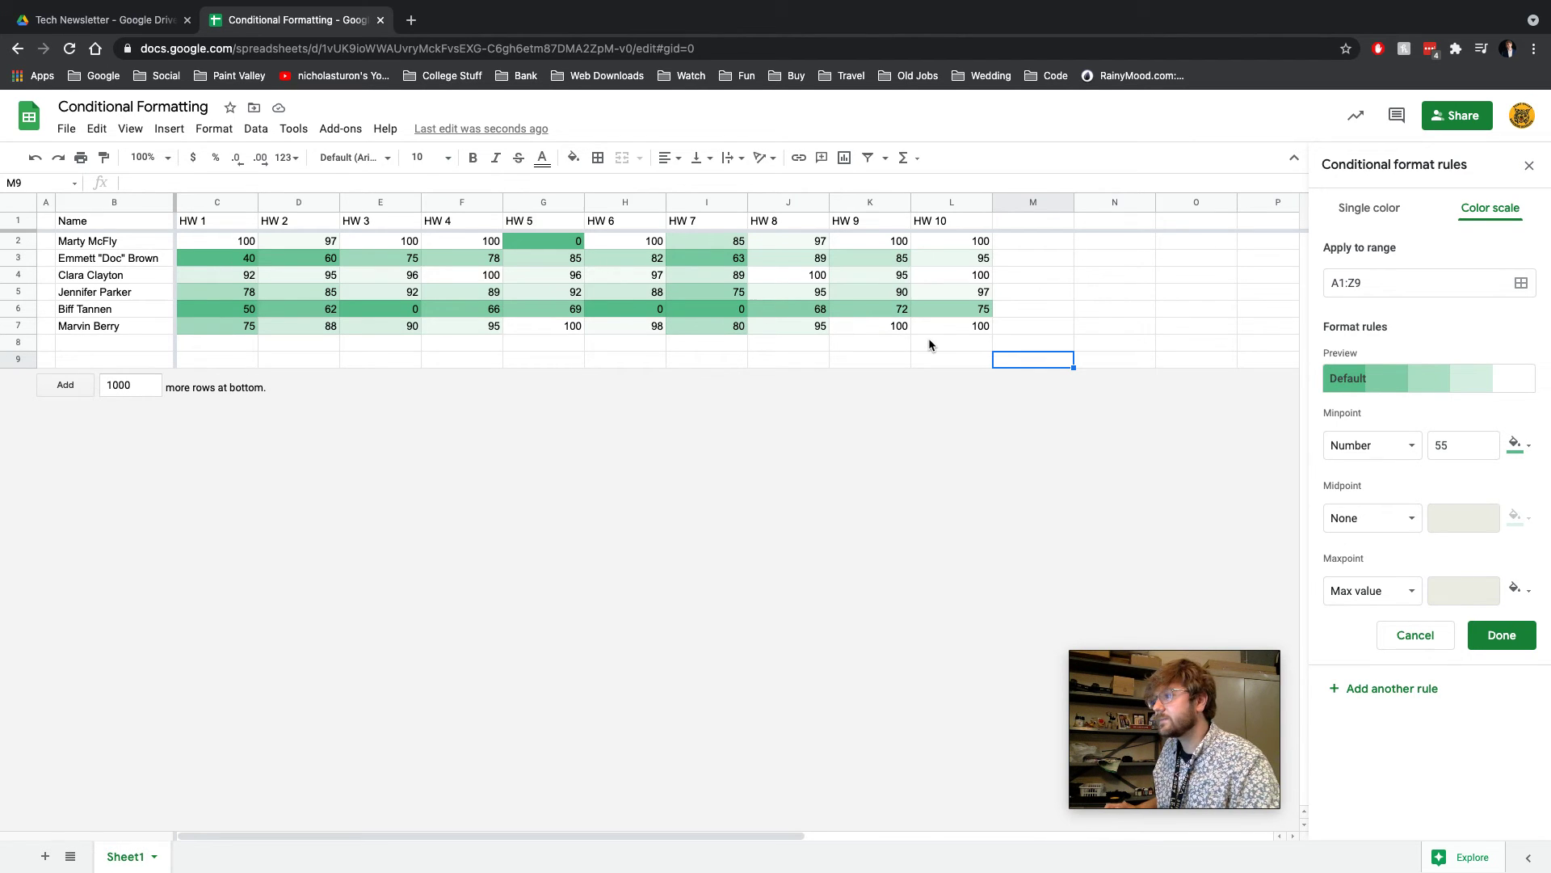
Set the color scale's minpoint color to dark red and its maxpoint color to light green
click(1523, 447)
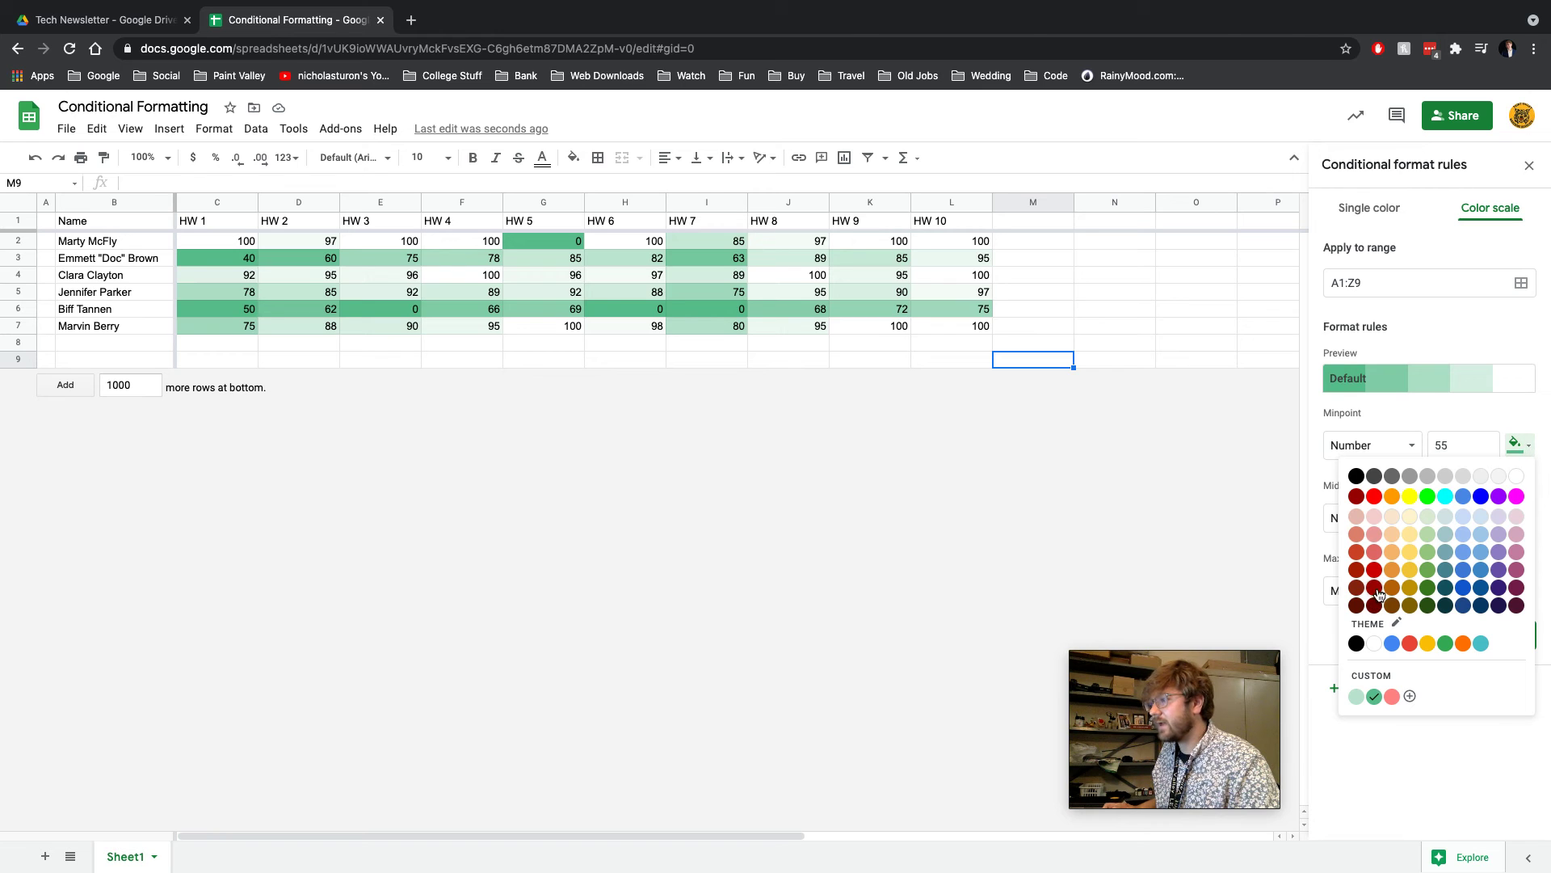
click(1377, 596)
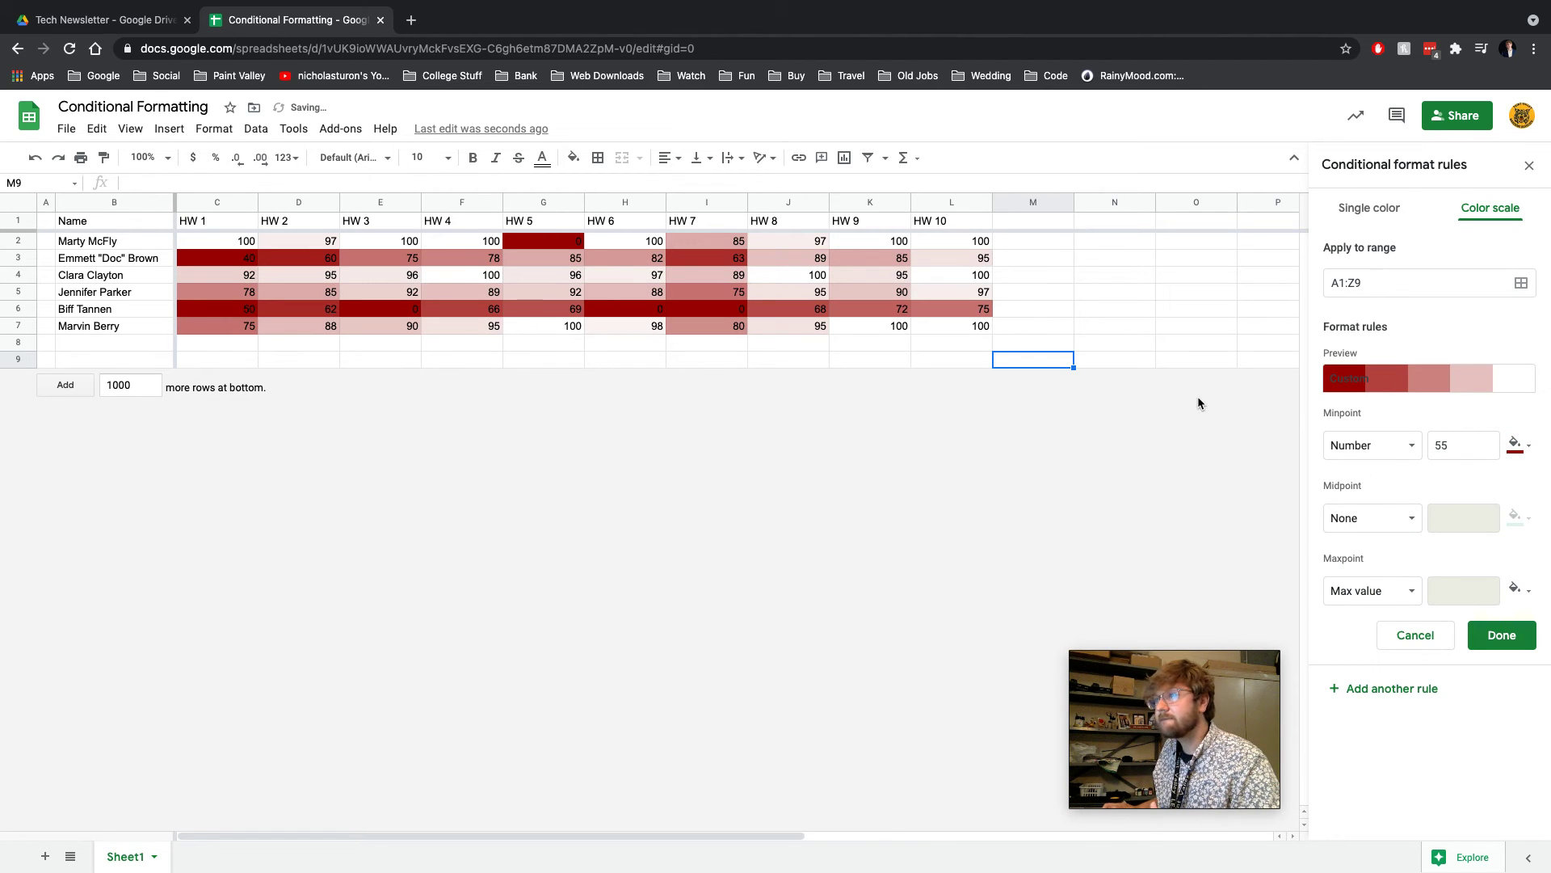
click(1516, 589)
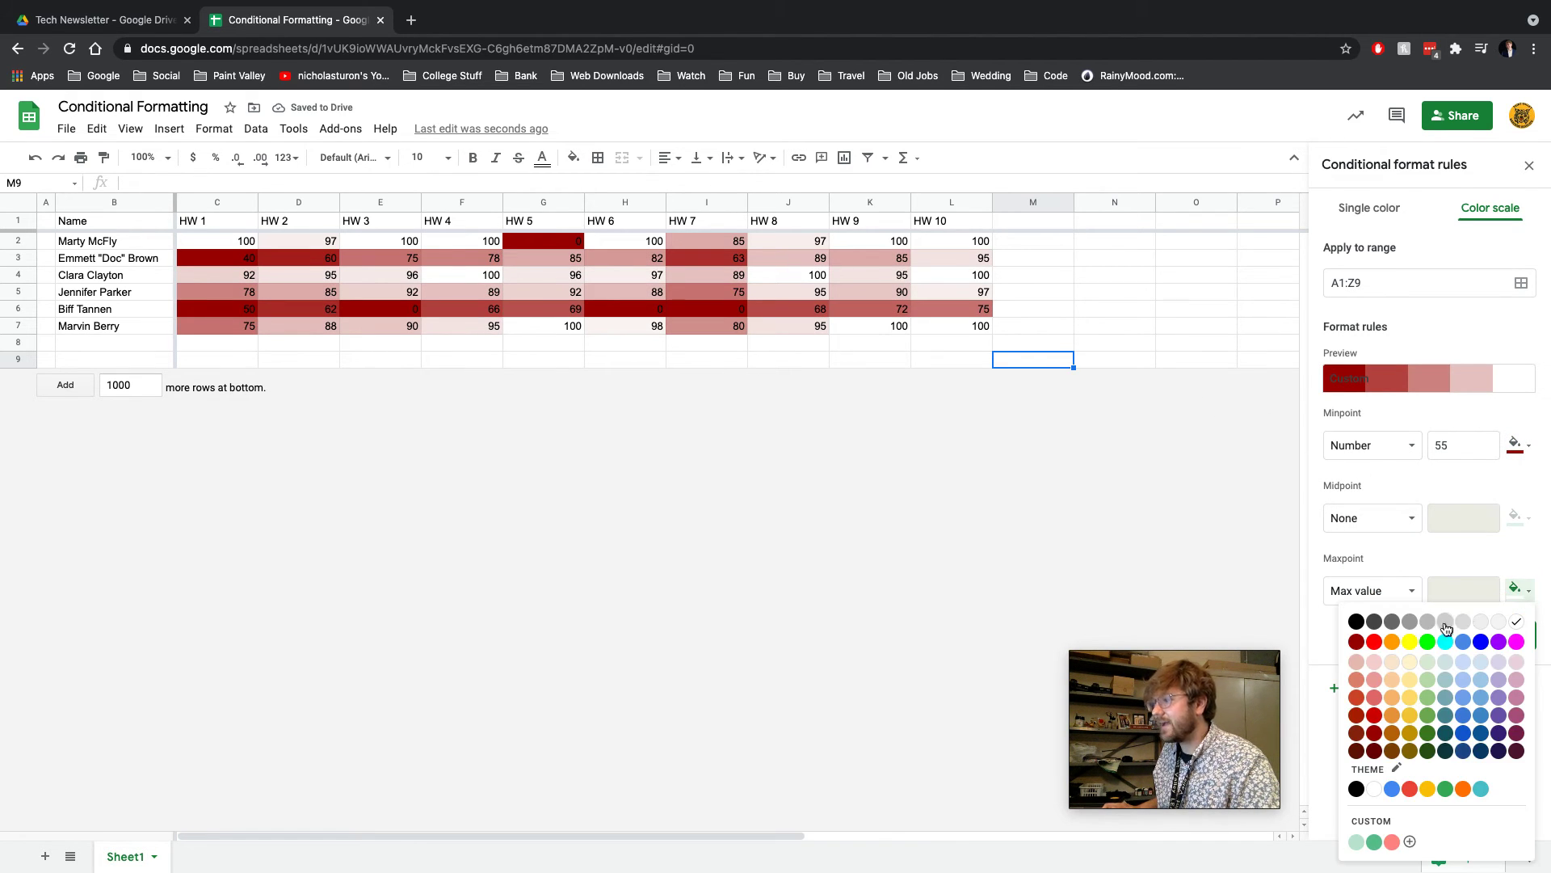
click(1428, 679)
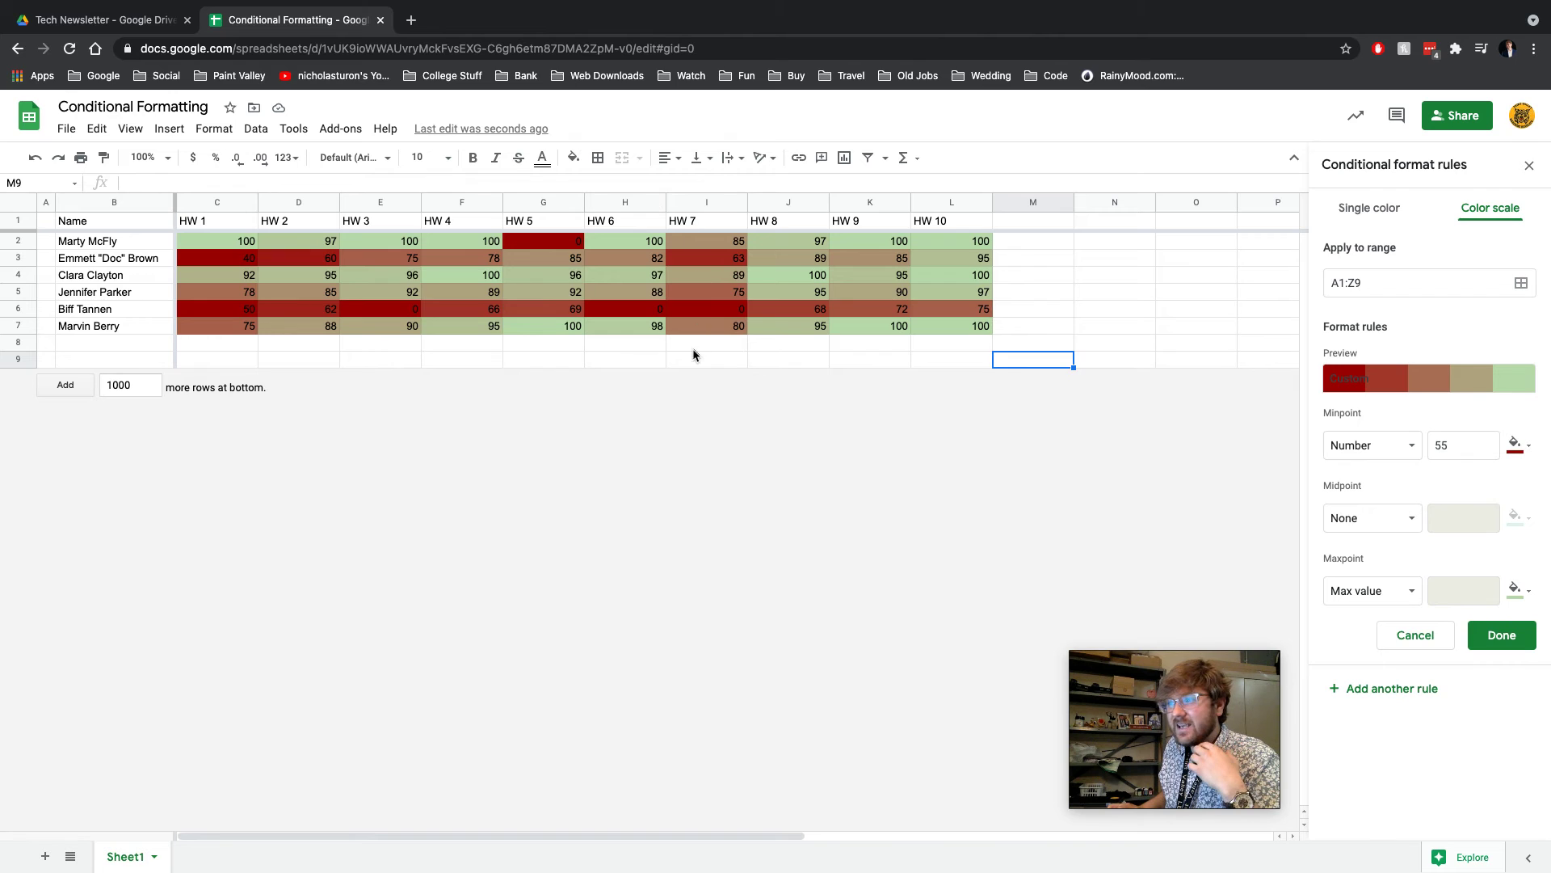
Examine the color-scaled scores in the HW 7 column and in student rows 3 and 6 for weak results
drag(696, 242, 696, 329)
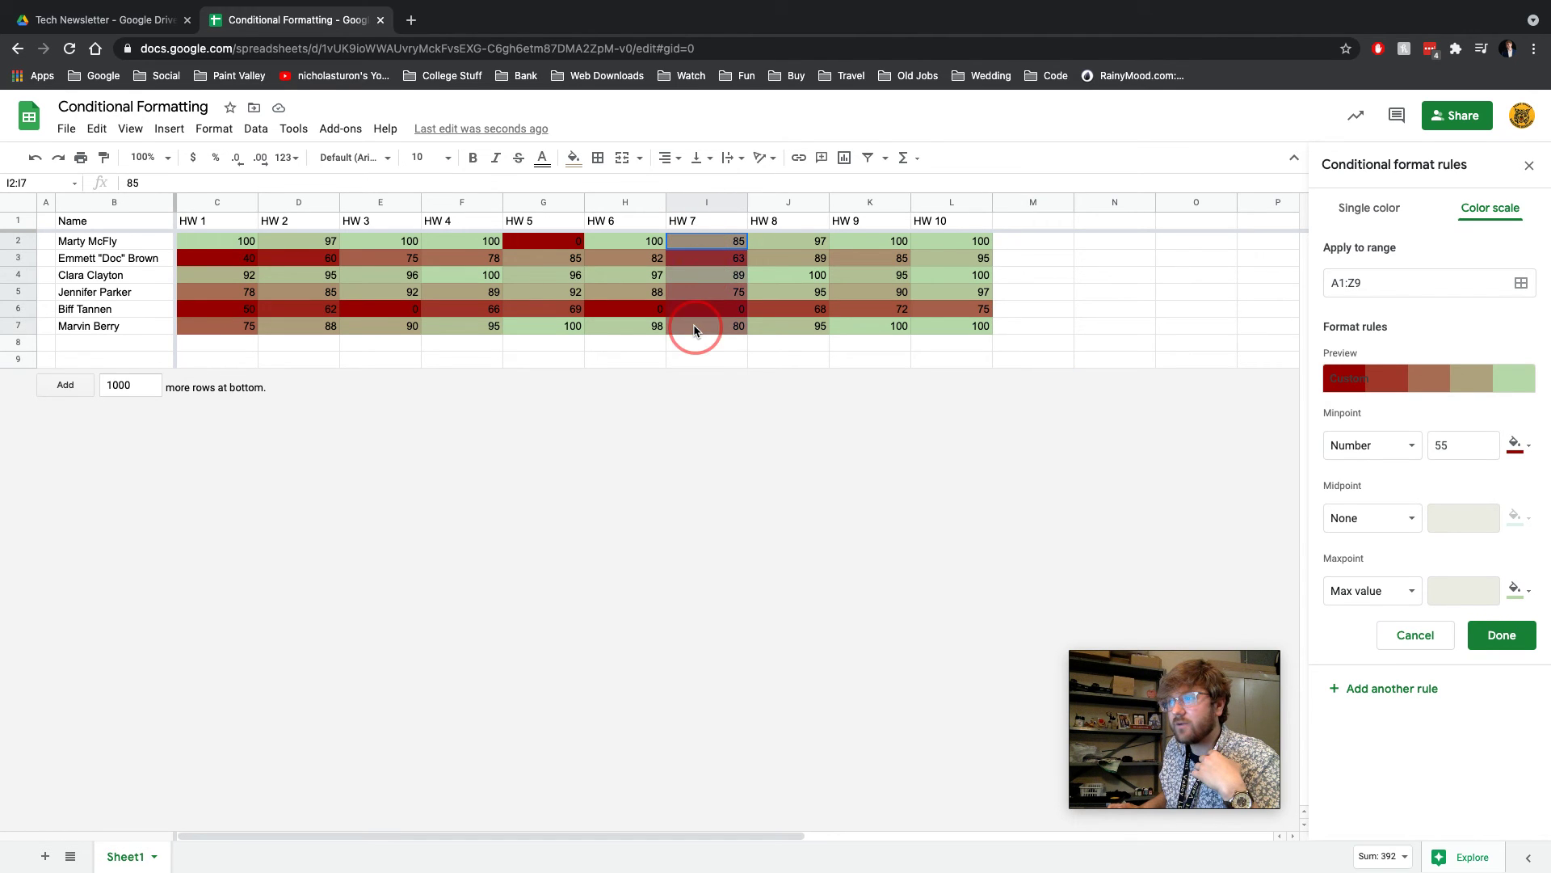
click(739, 365)
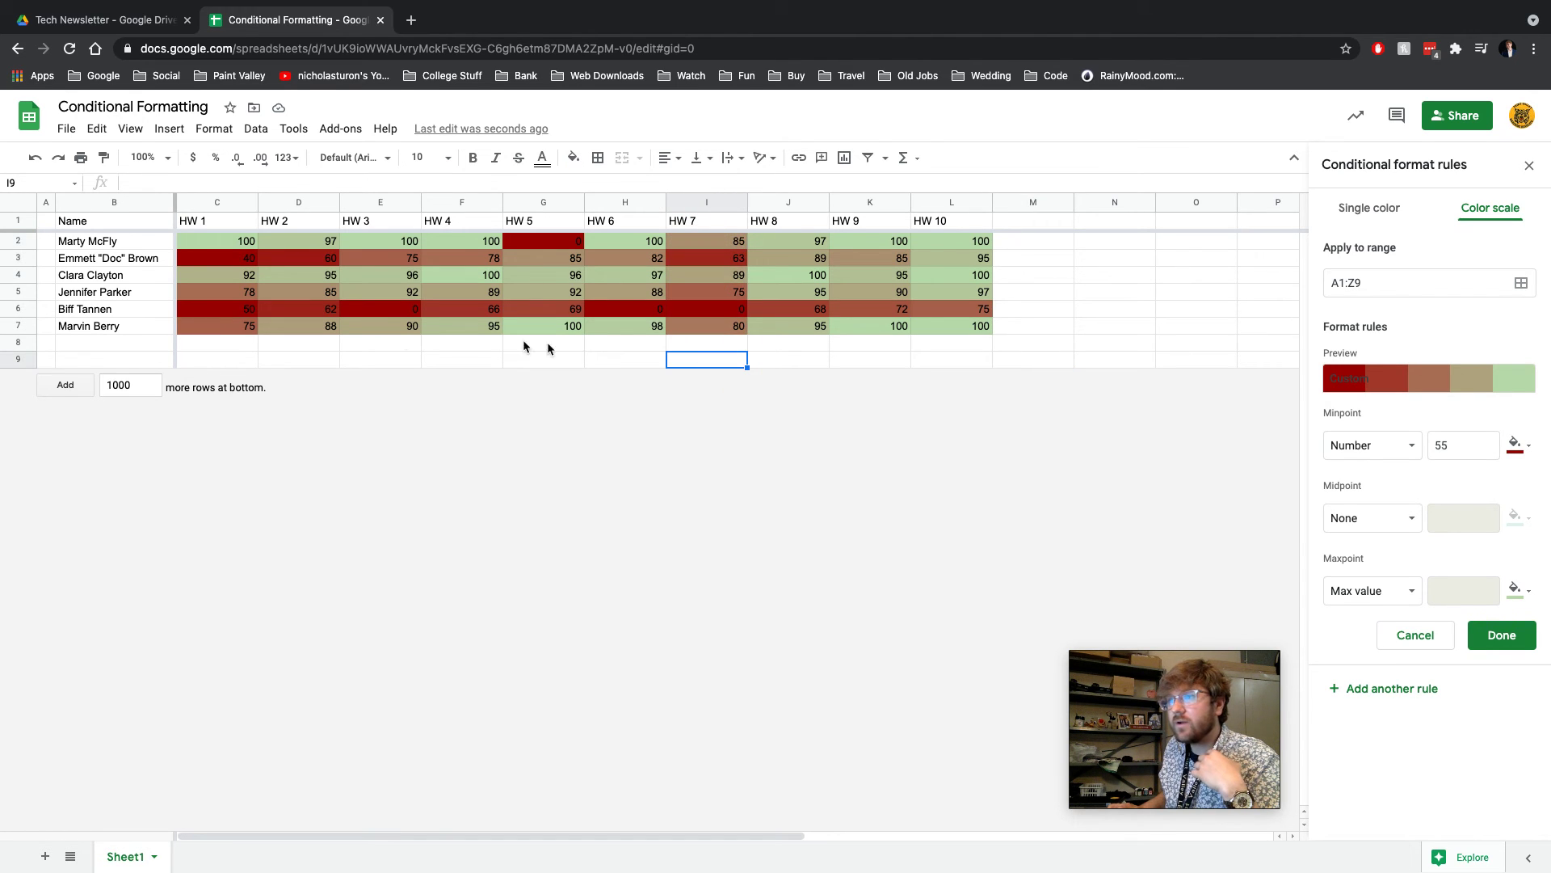
click(25, 309)
click(819, 361)
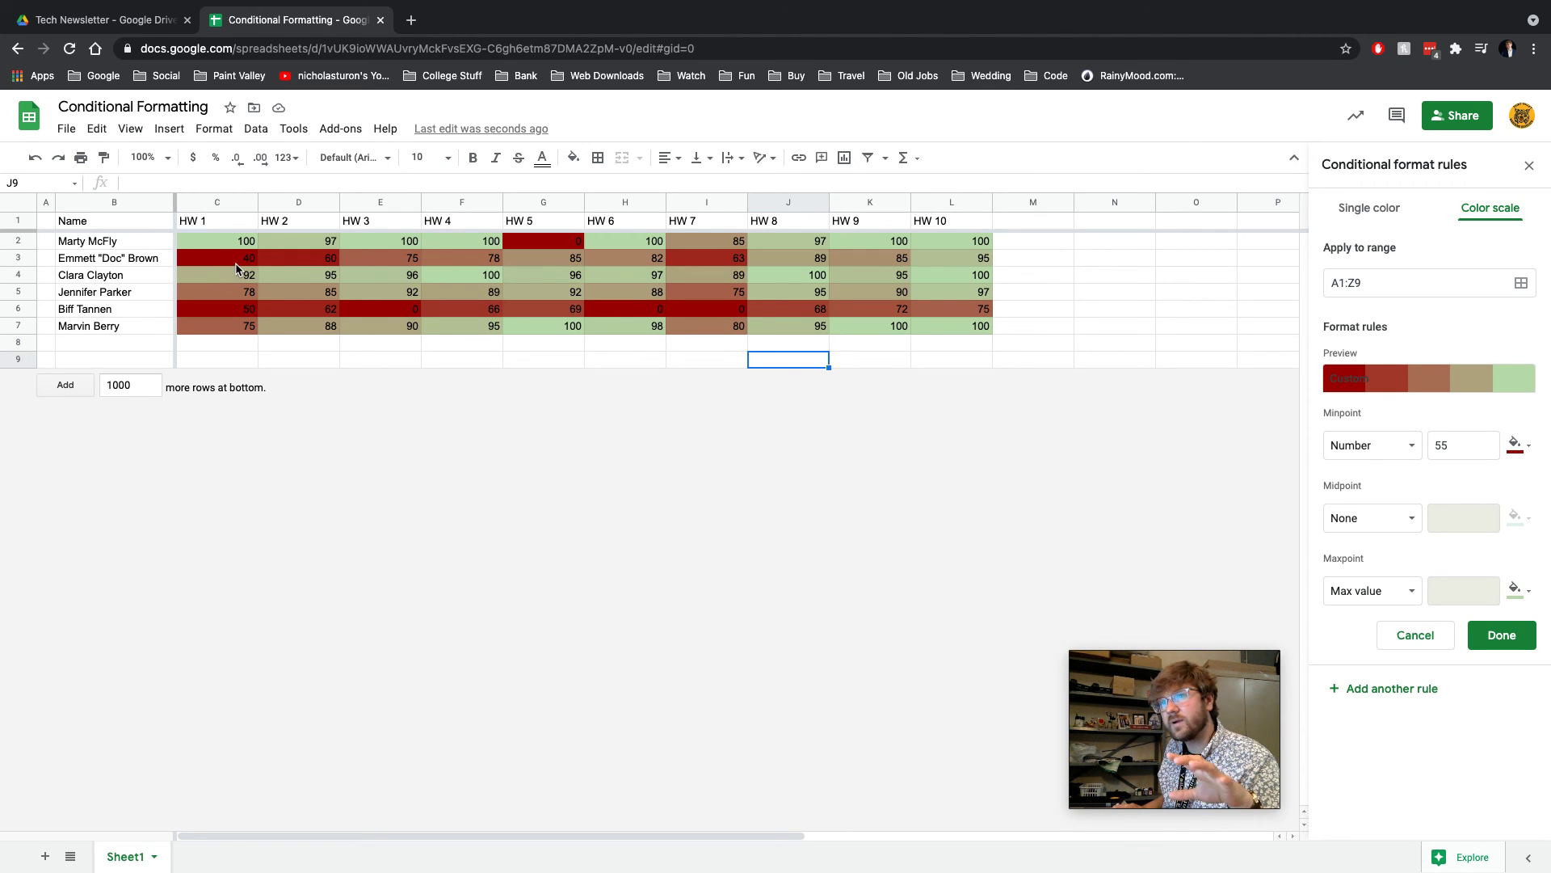
click(130, 265)
key(shift+space)
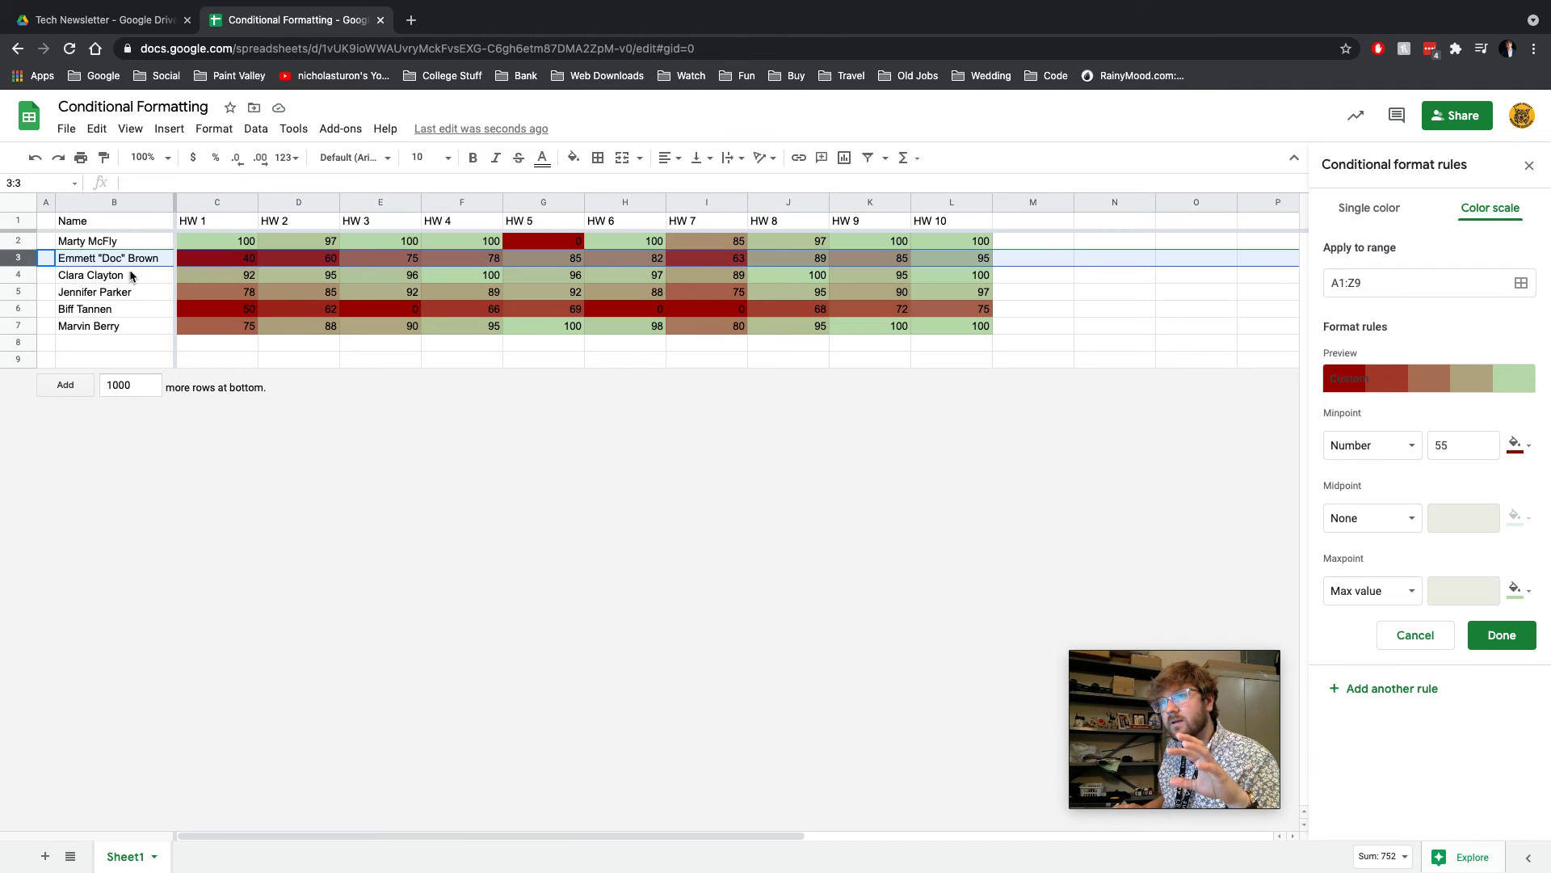
click(296, 294)
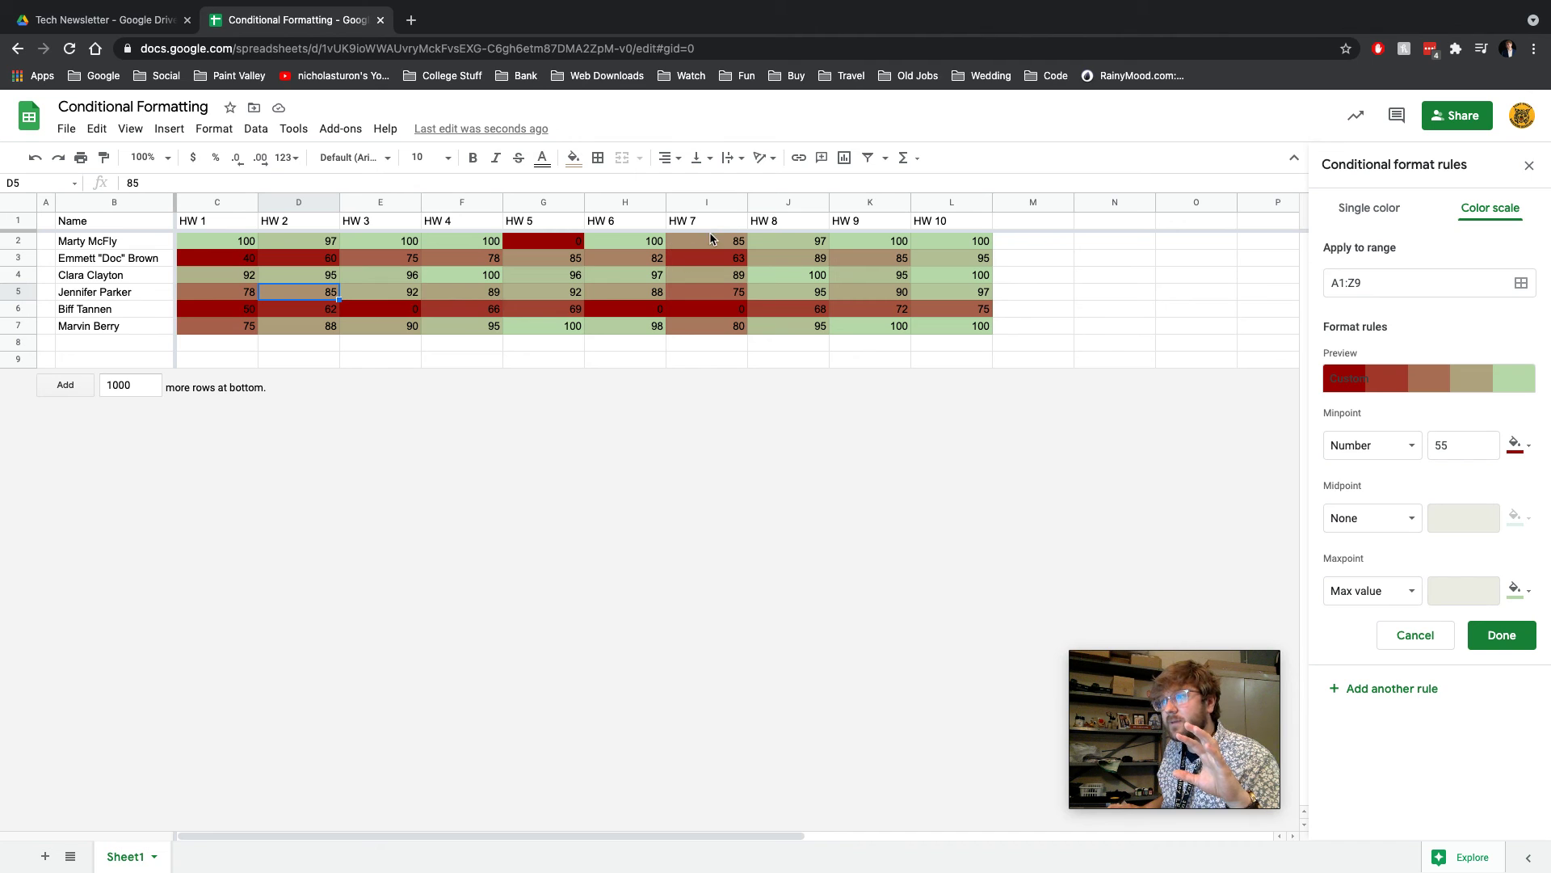
click(710, 210)
click(790, 273)
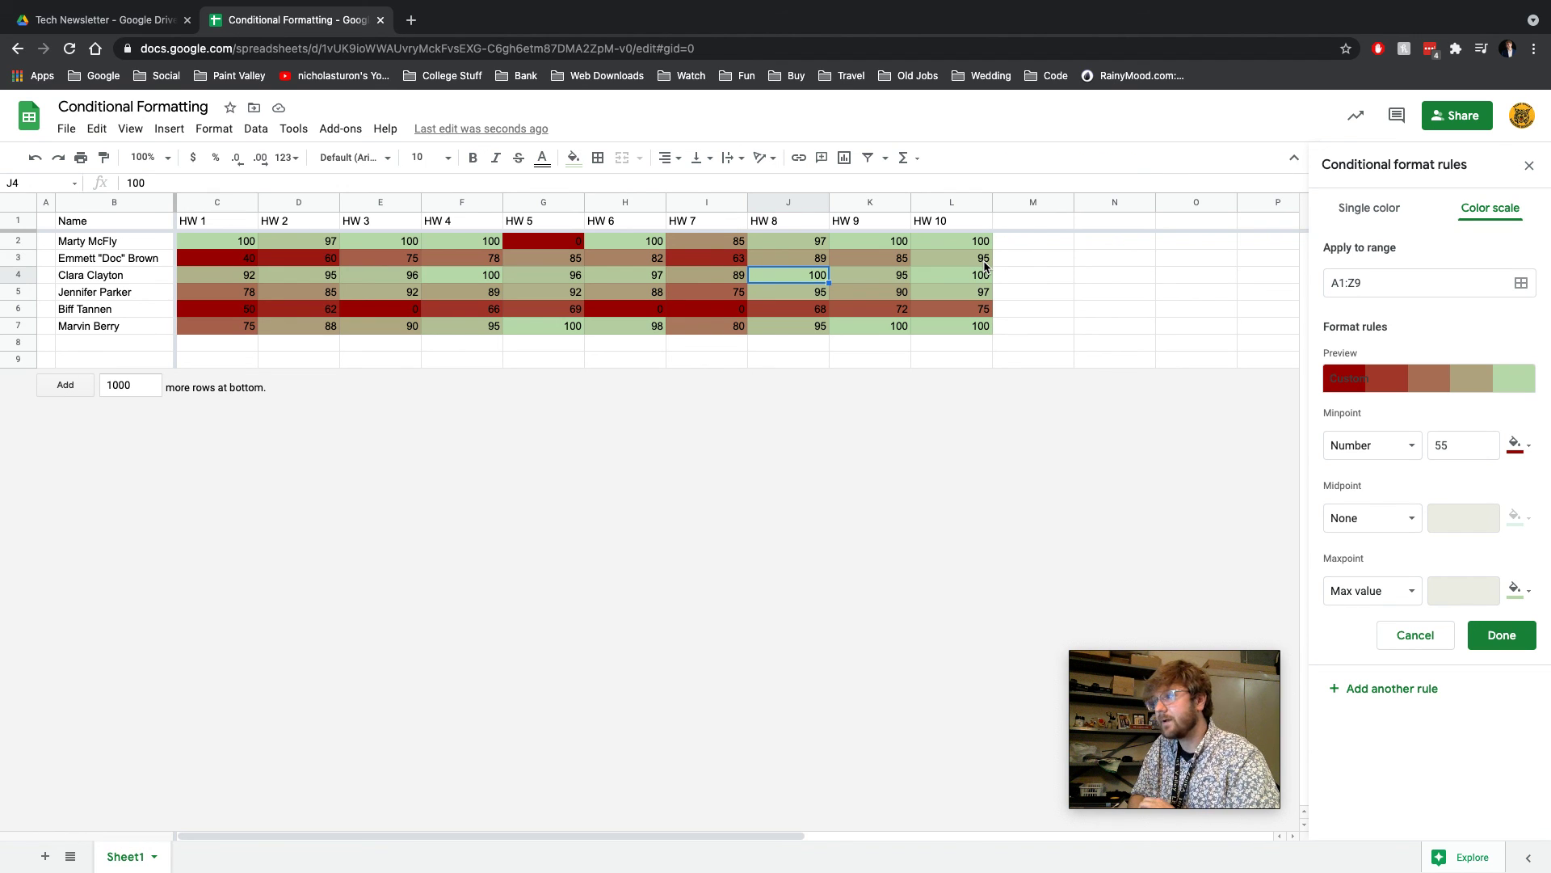
Return the conditional format rule to single color and cancel it
click(212, 129)
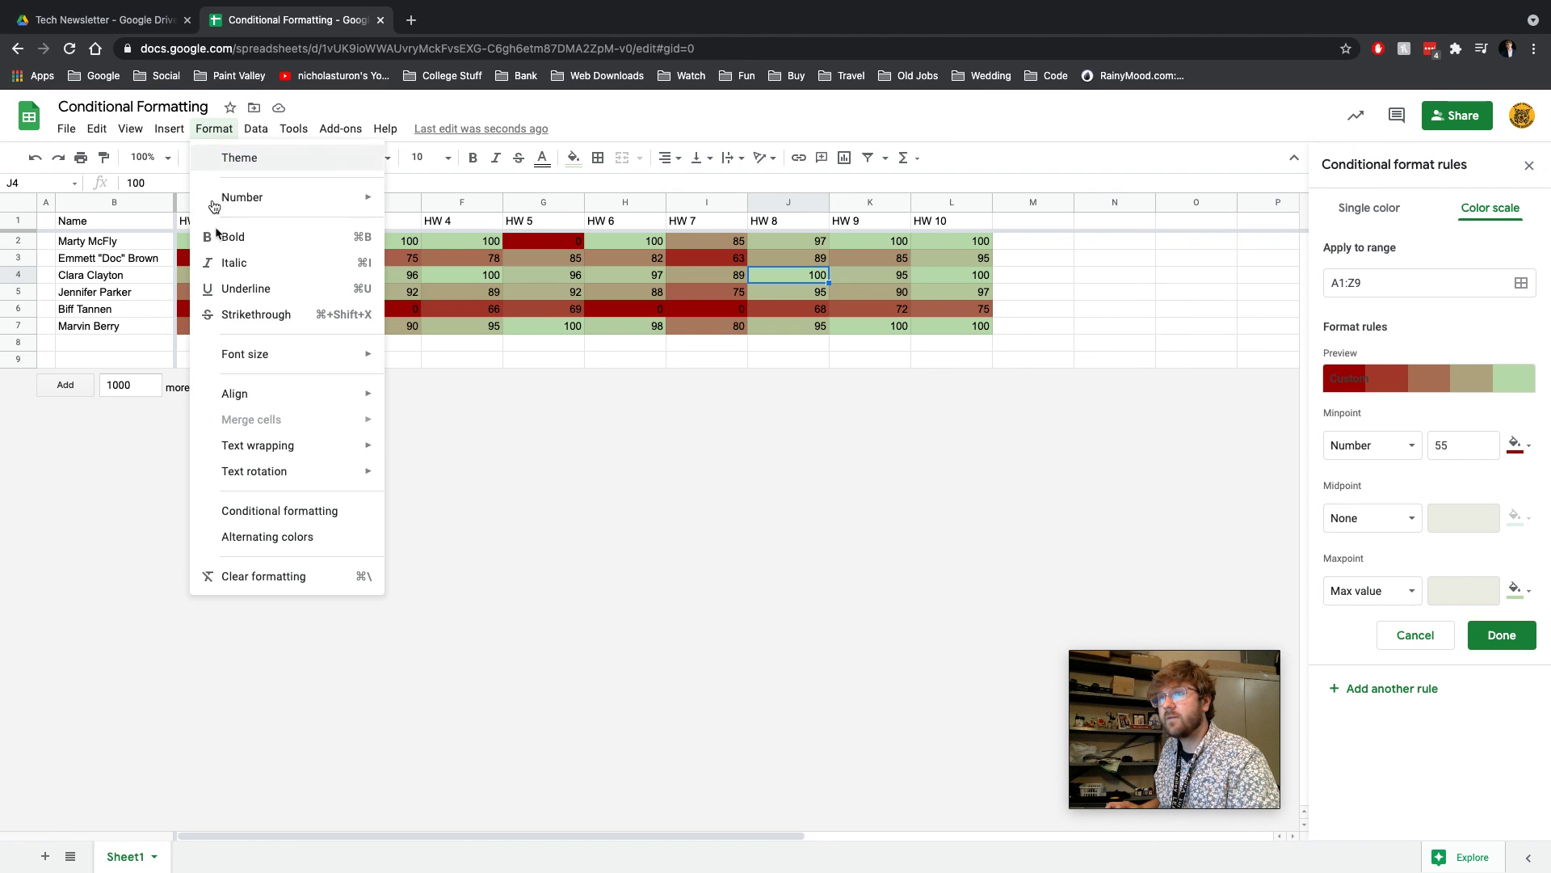
click(305, 513)
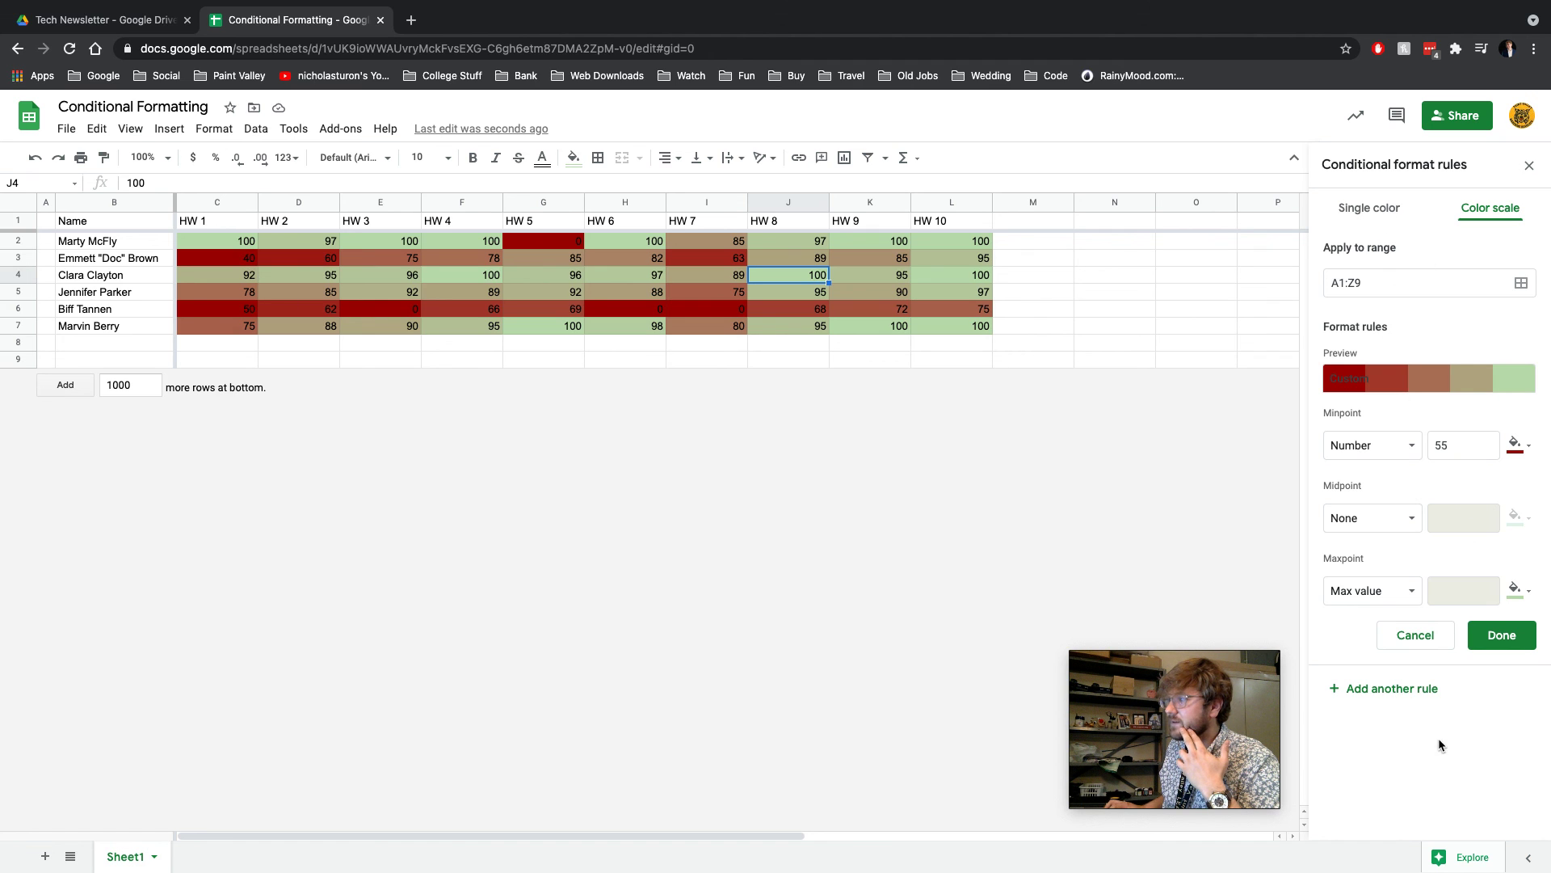
click(1380, 212)
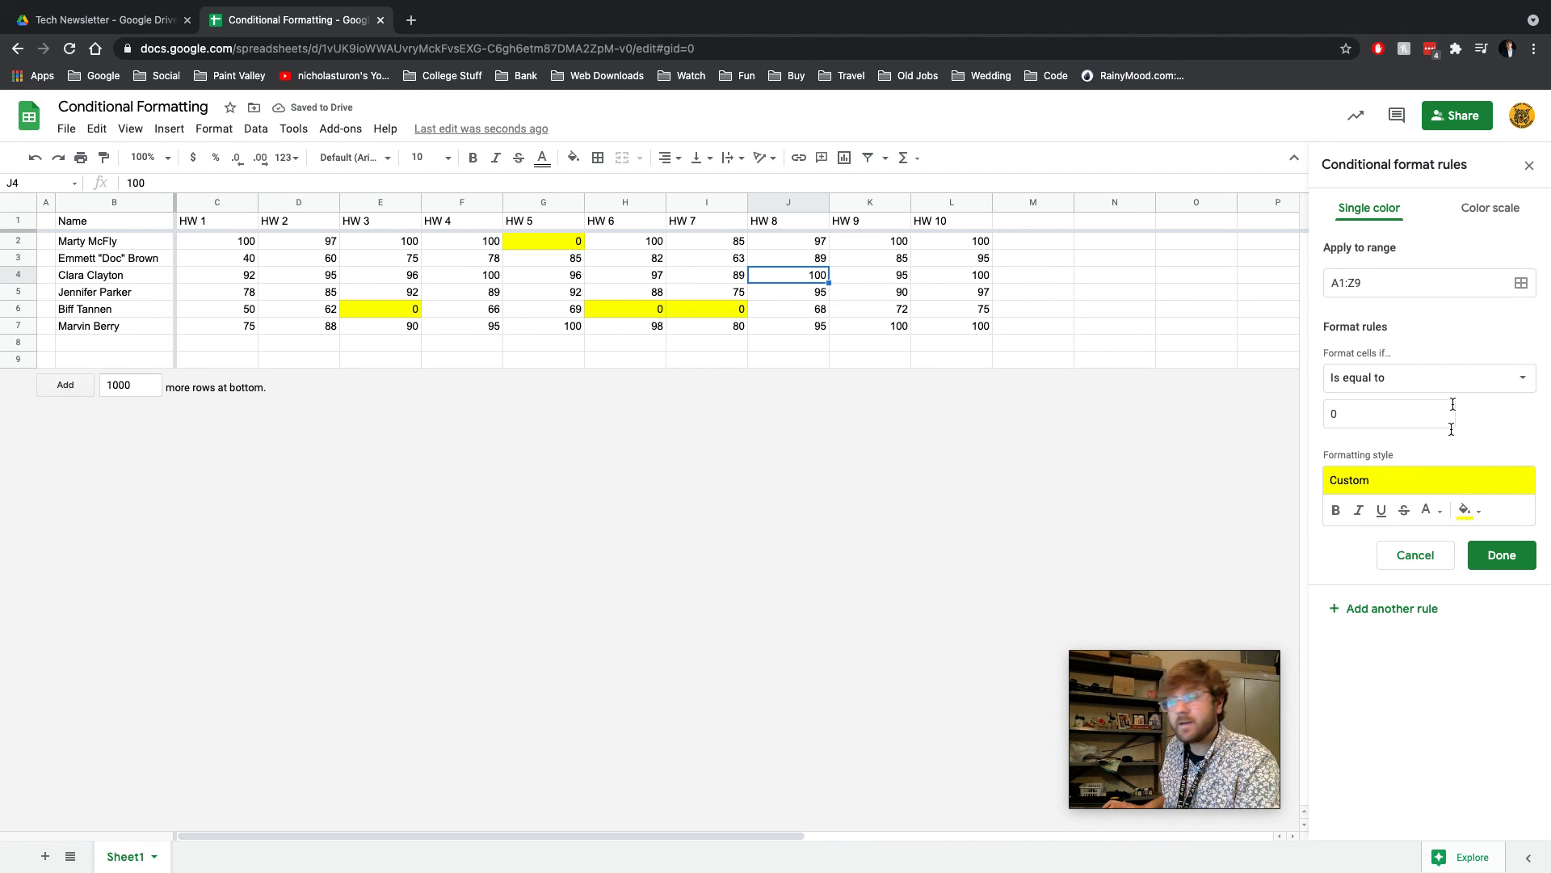
click(1428, 561)
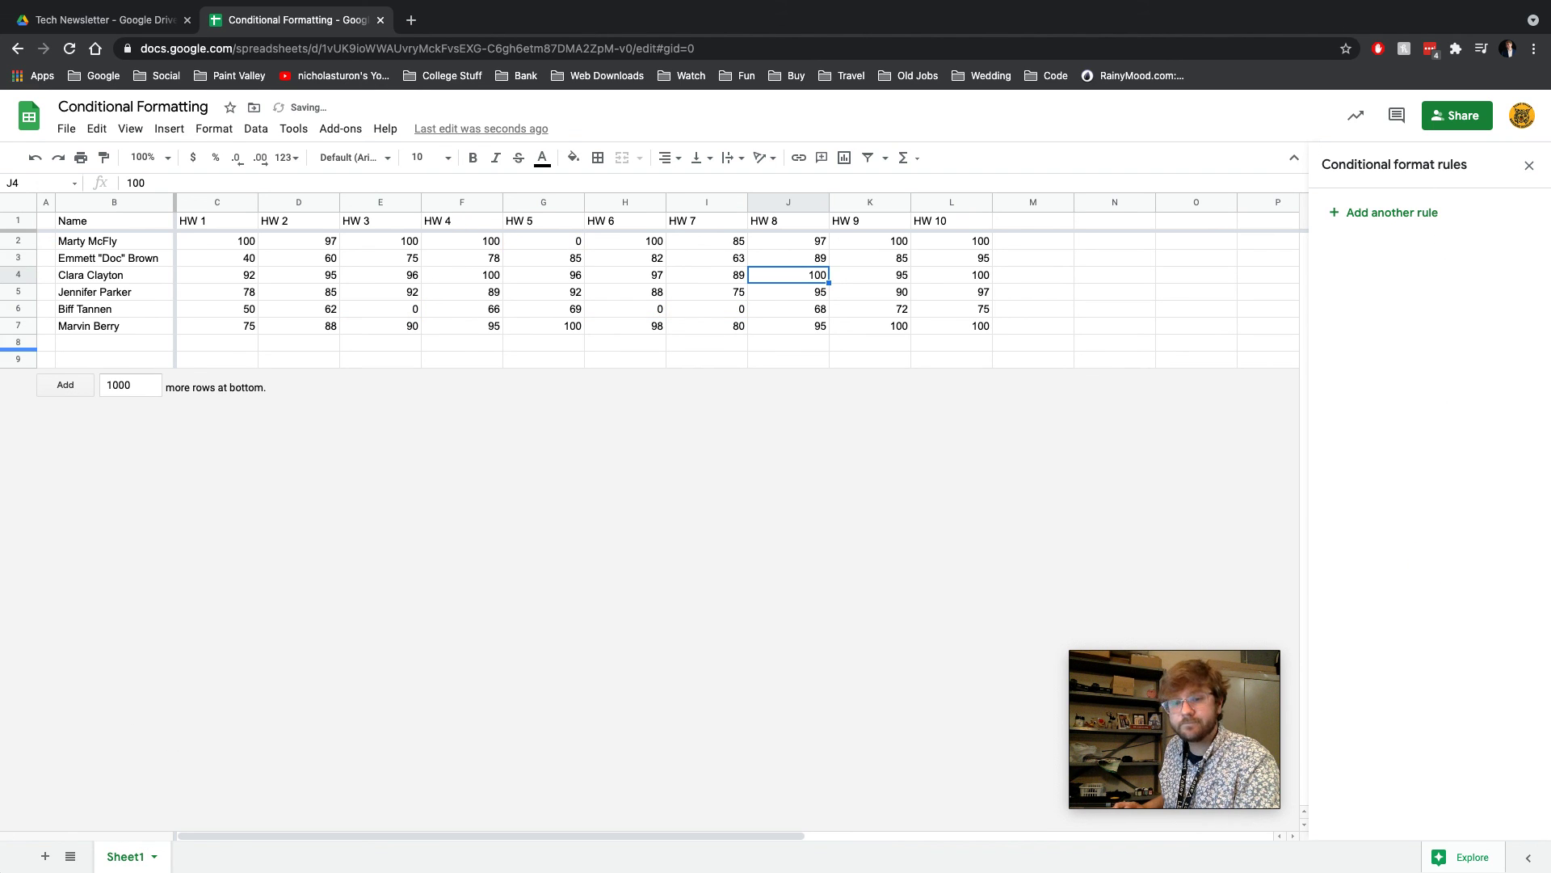